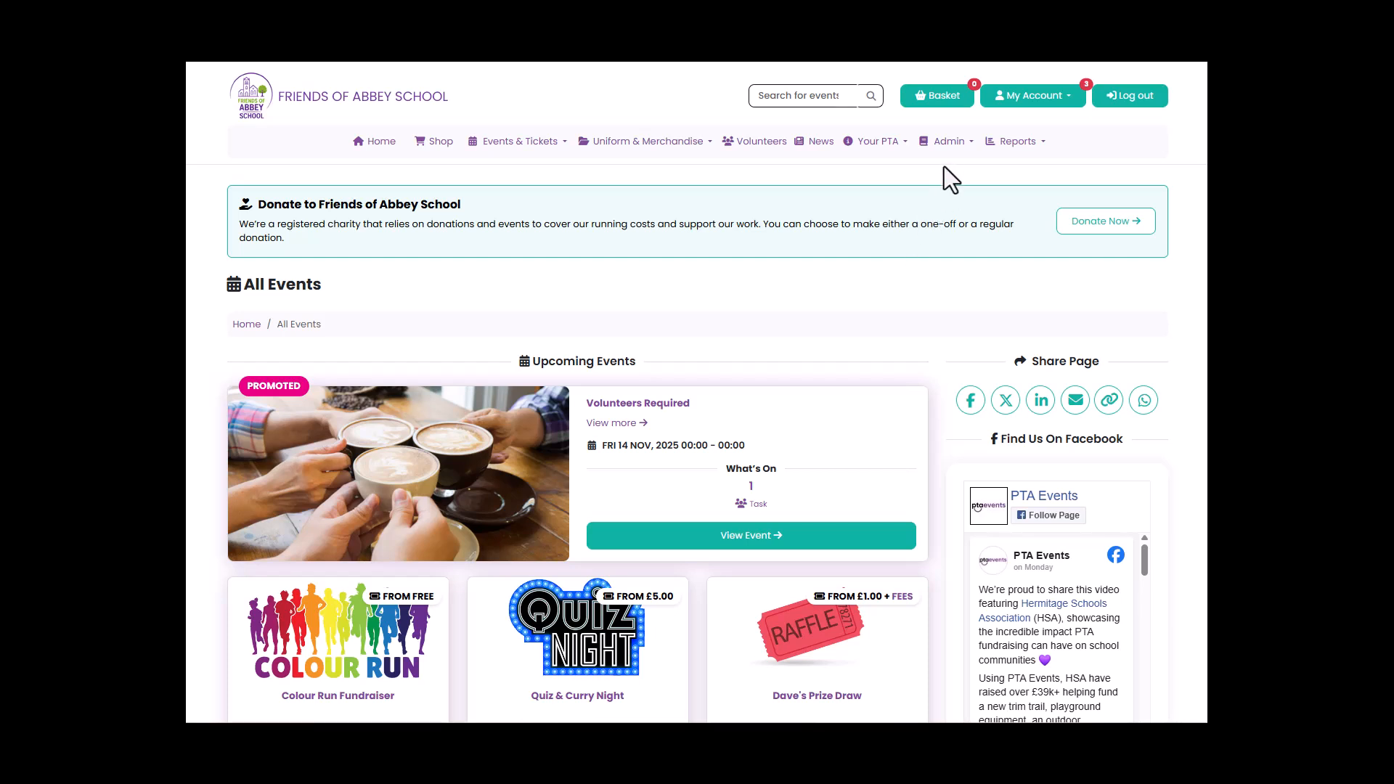
Start a new event from the "Fundraiser / Sponsored Event - On Platform" template in the events administration.
left_click(951, 142)
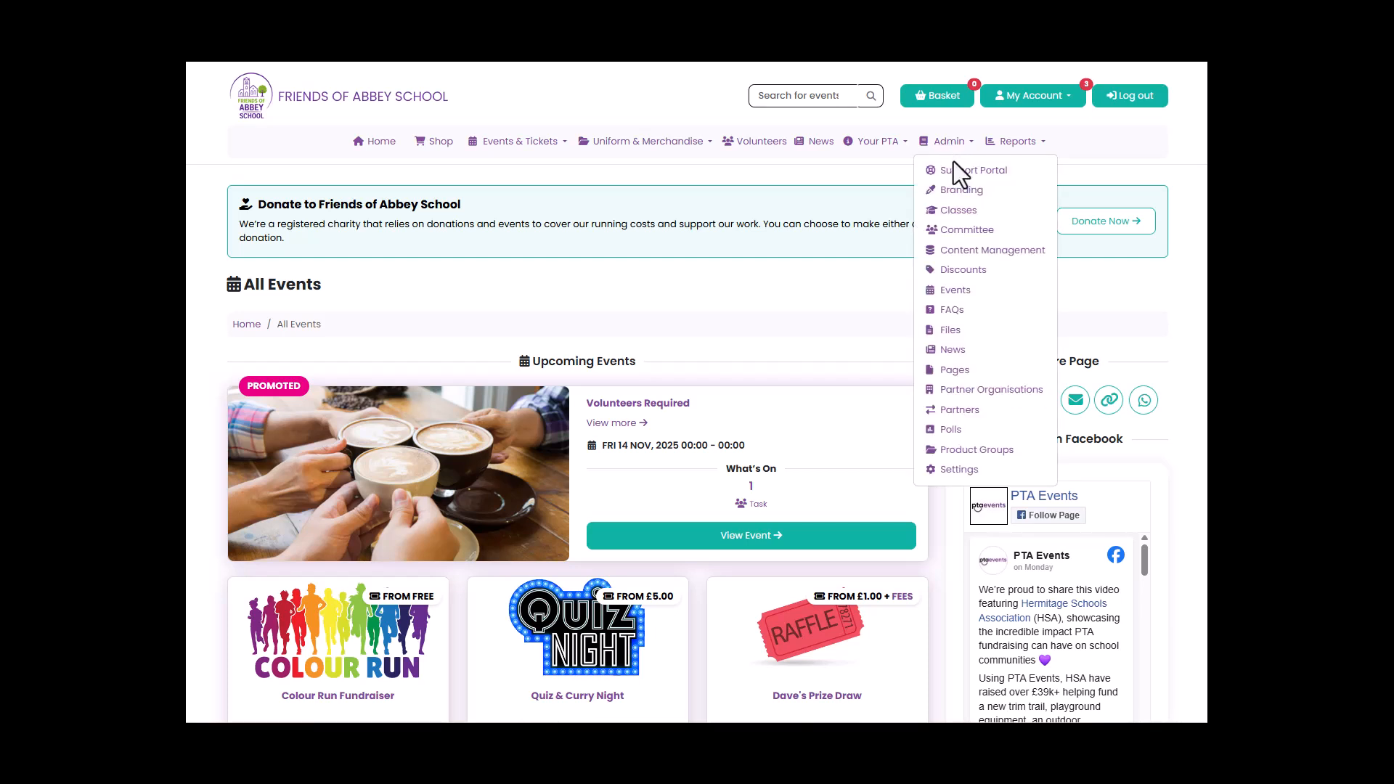
left_click(955, 291)
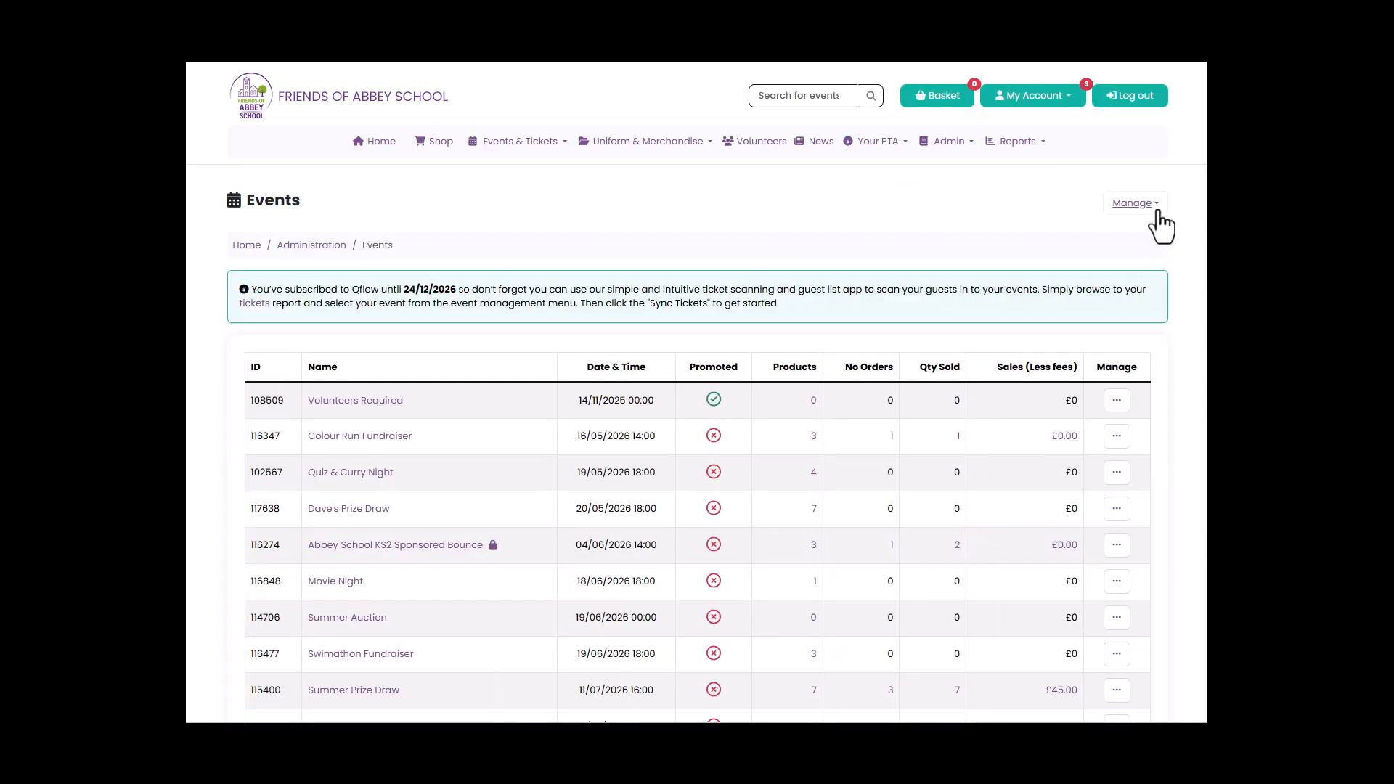
left_click(1158, 211)
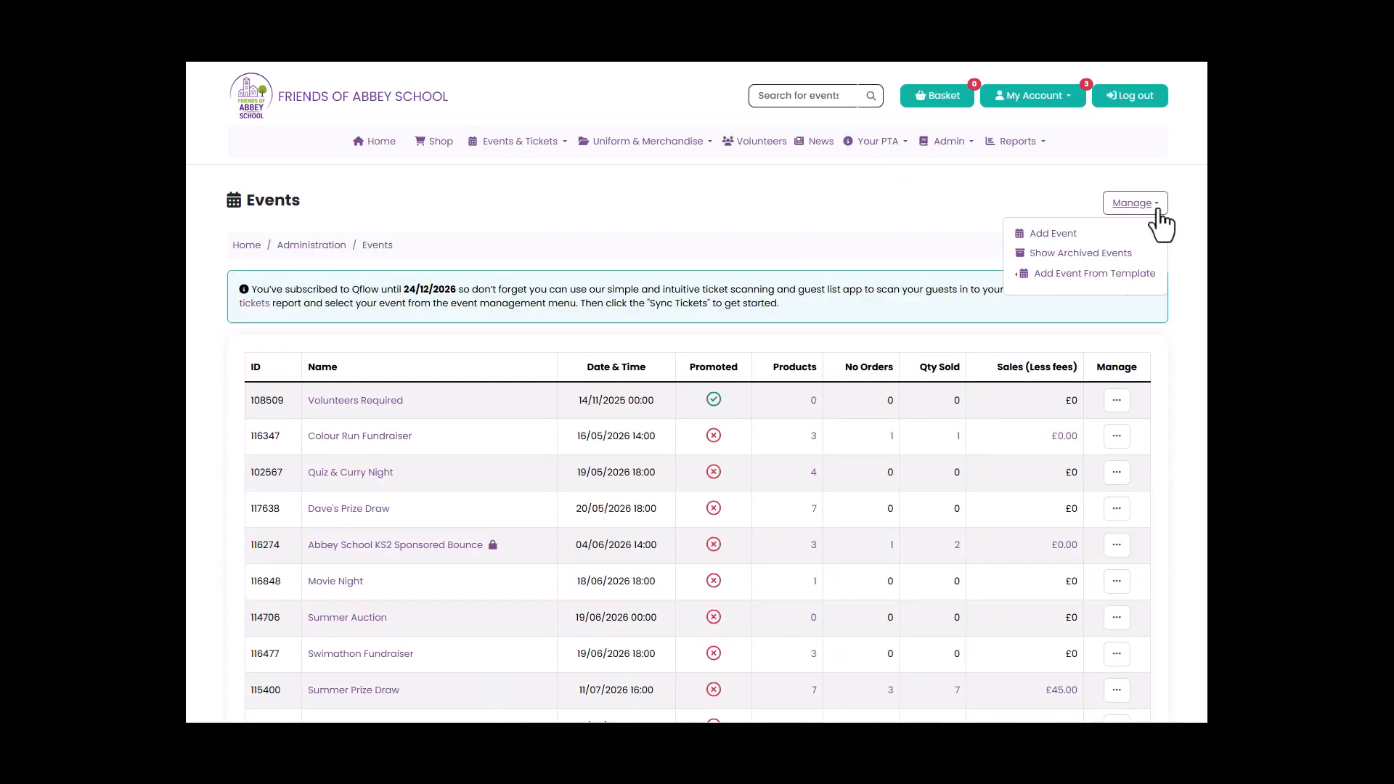
left_click(1136, 281)
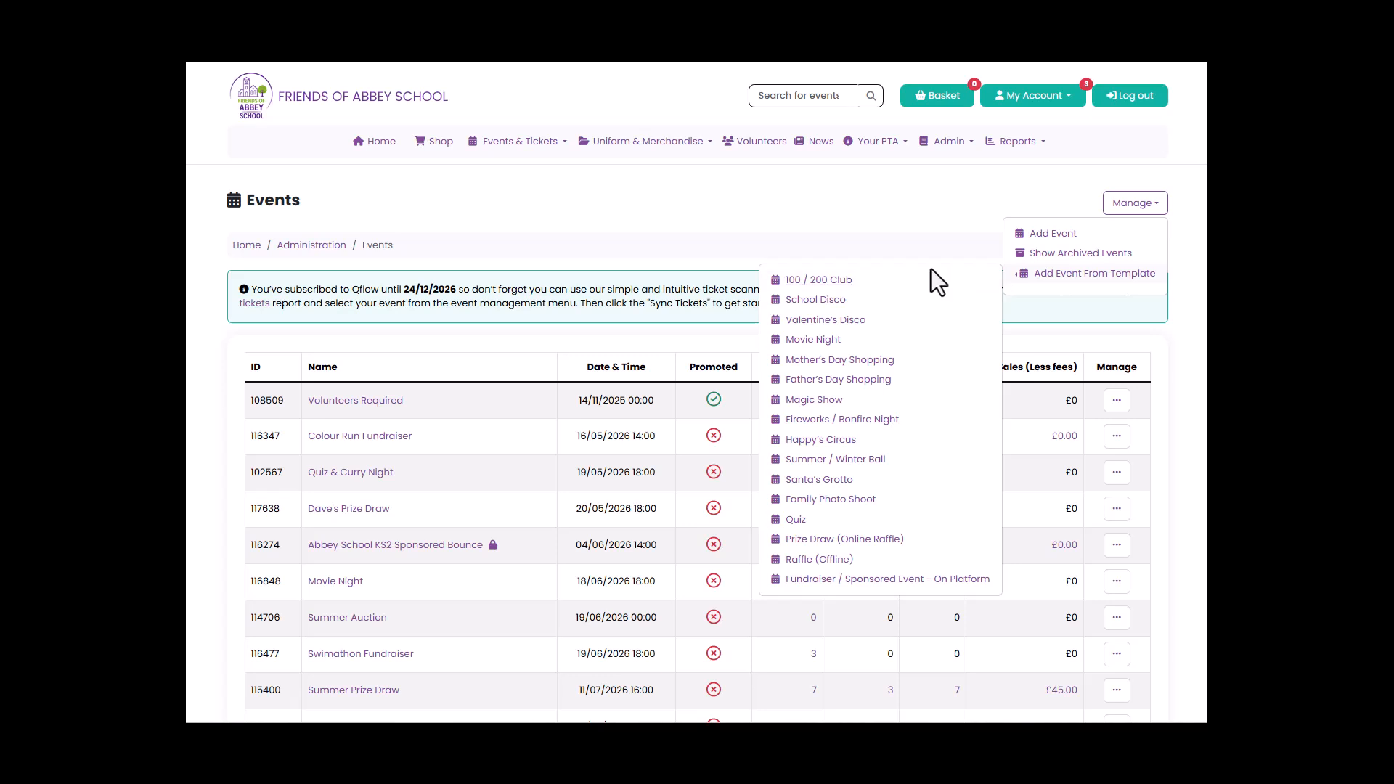
left_click(908, 579)
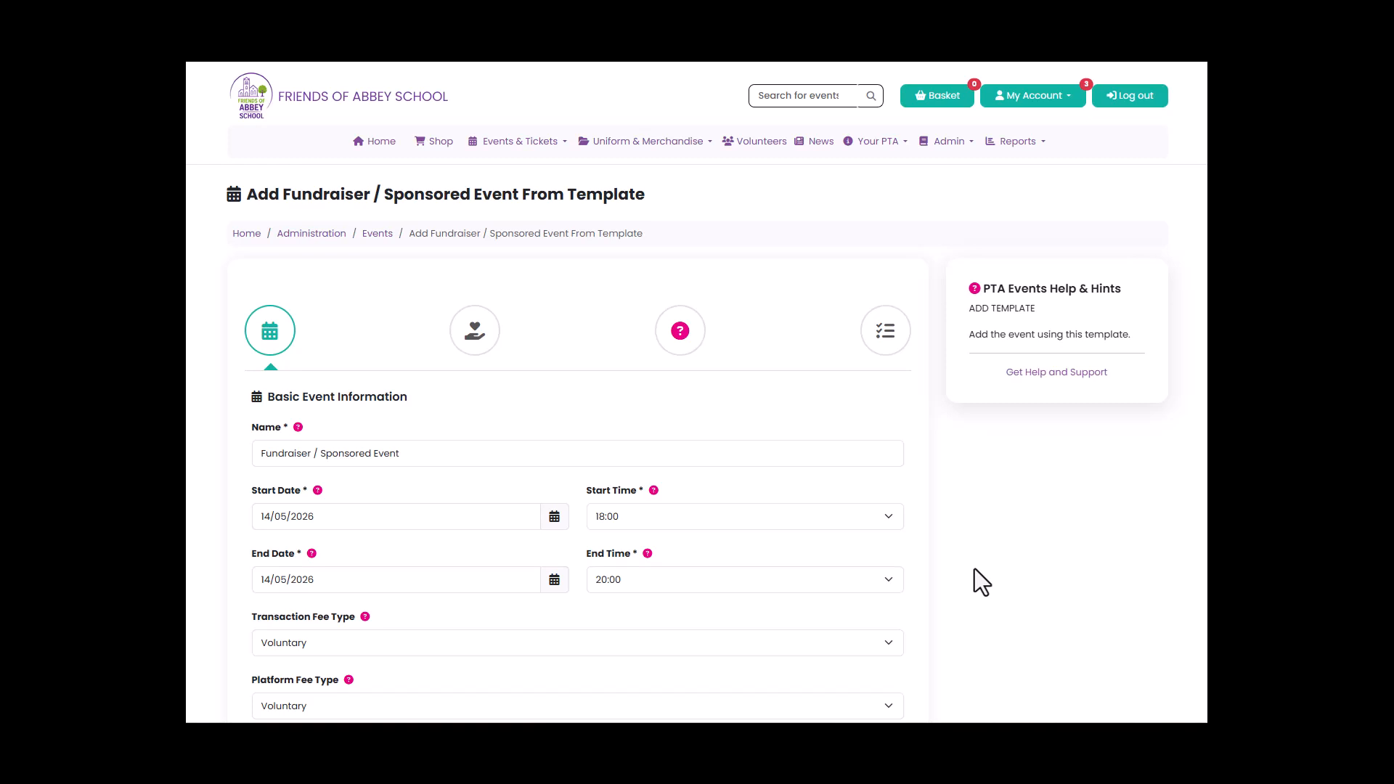
Change the event name to "Colour Run Fundraiser" in the basic event information.
scroll(973, 573, "down", 2)
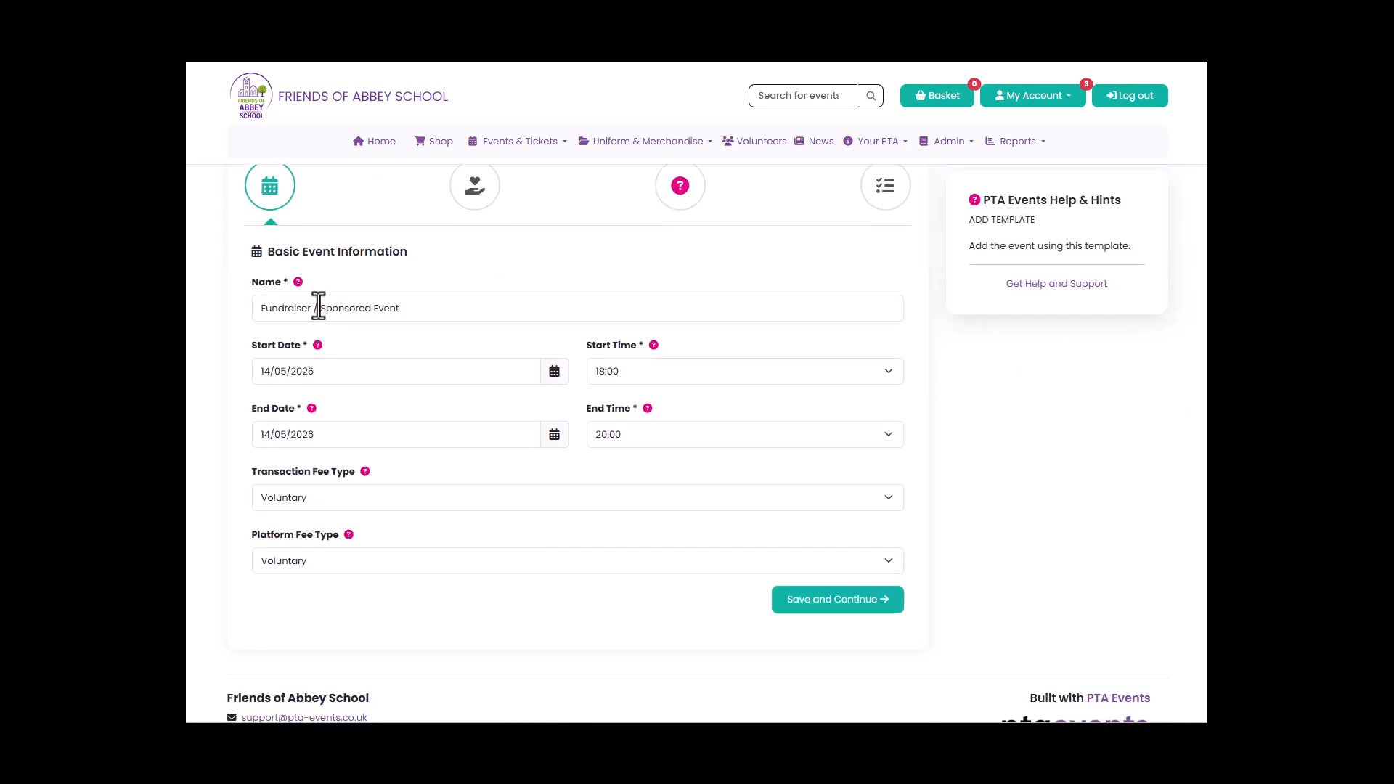
left_click(262, 308)
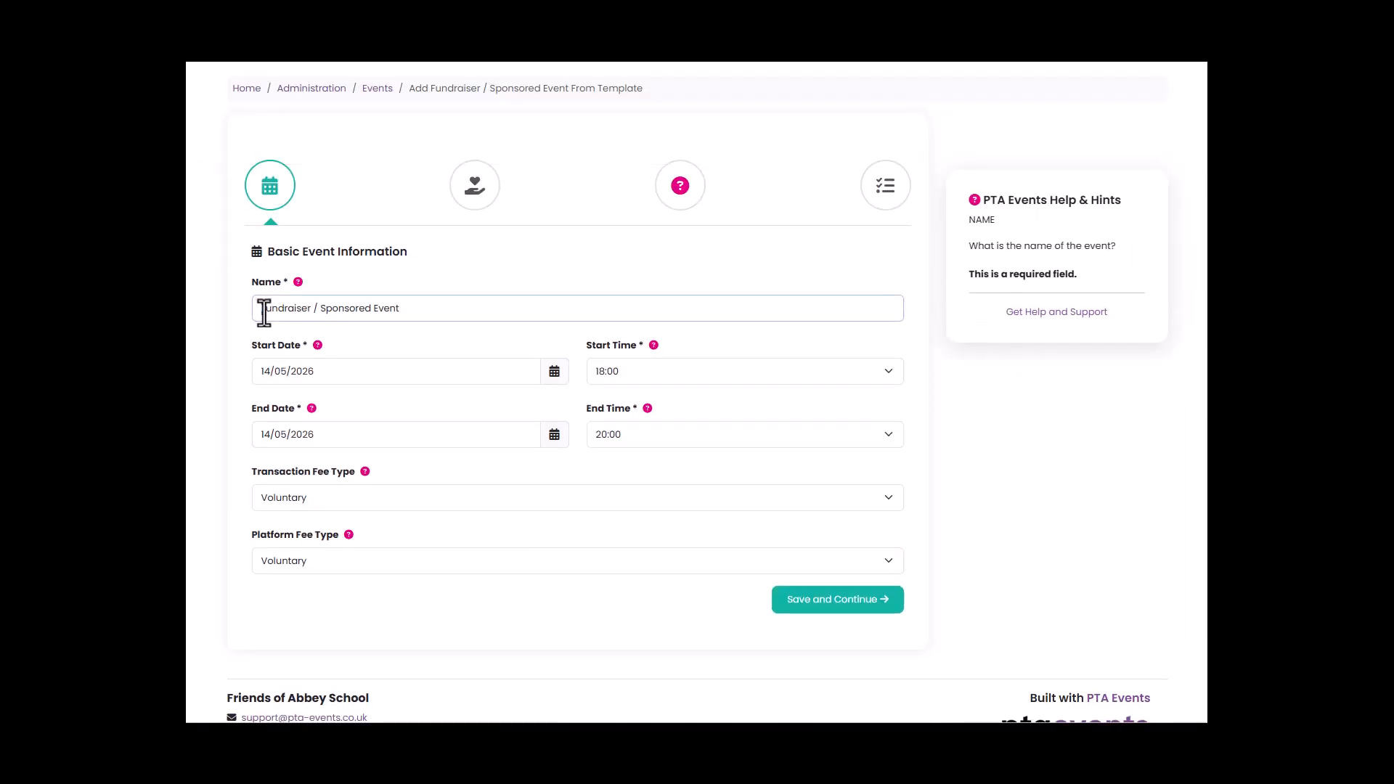
type("Colour R")
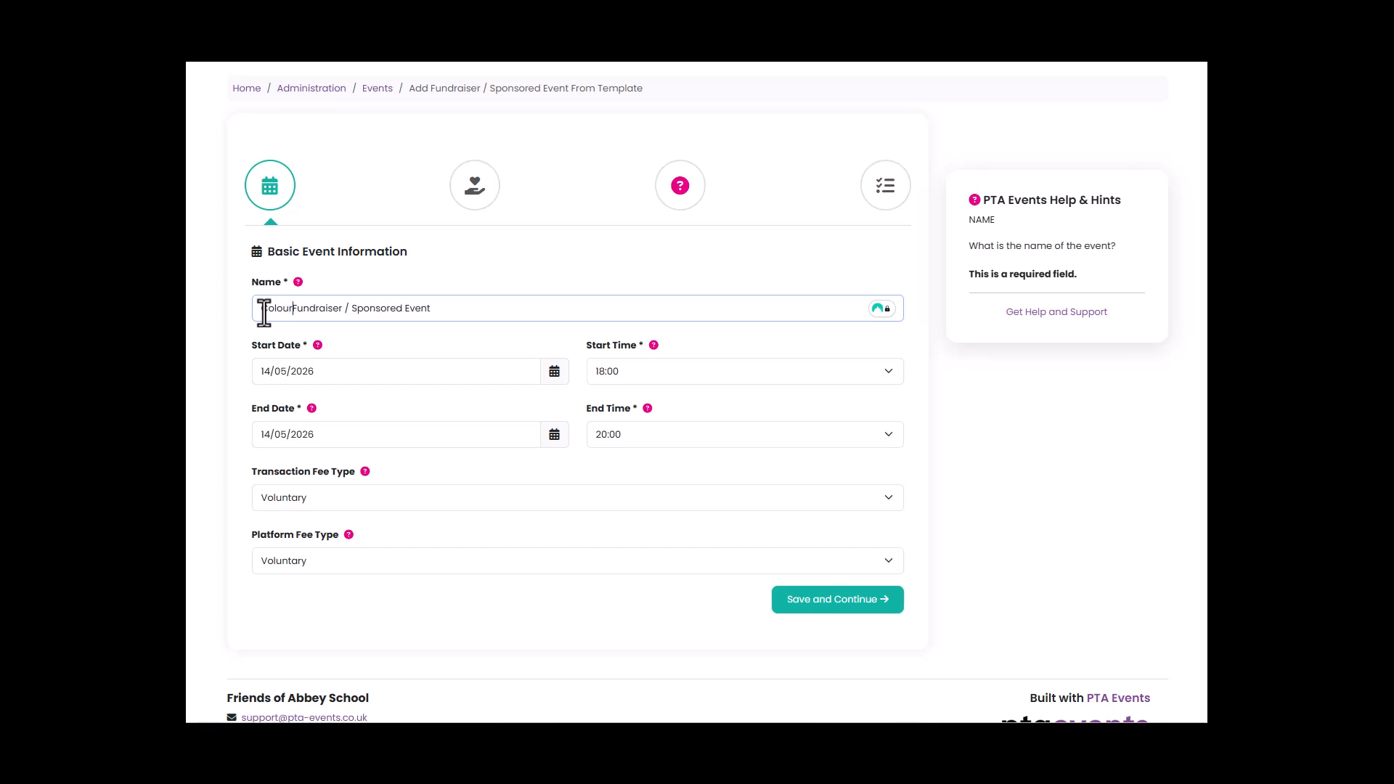
type("un")
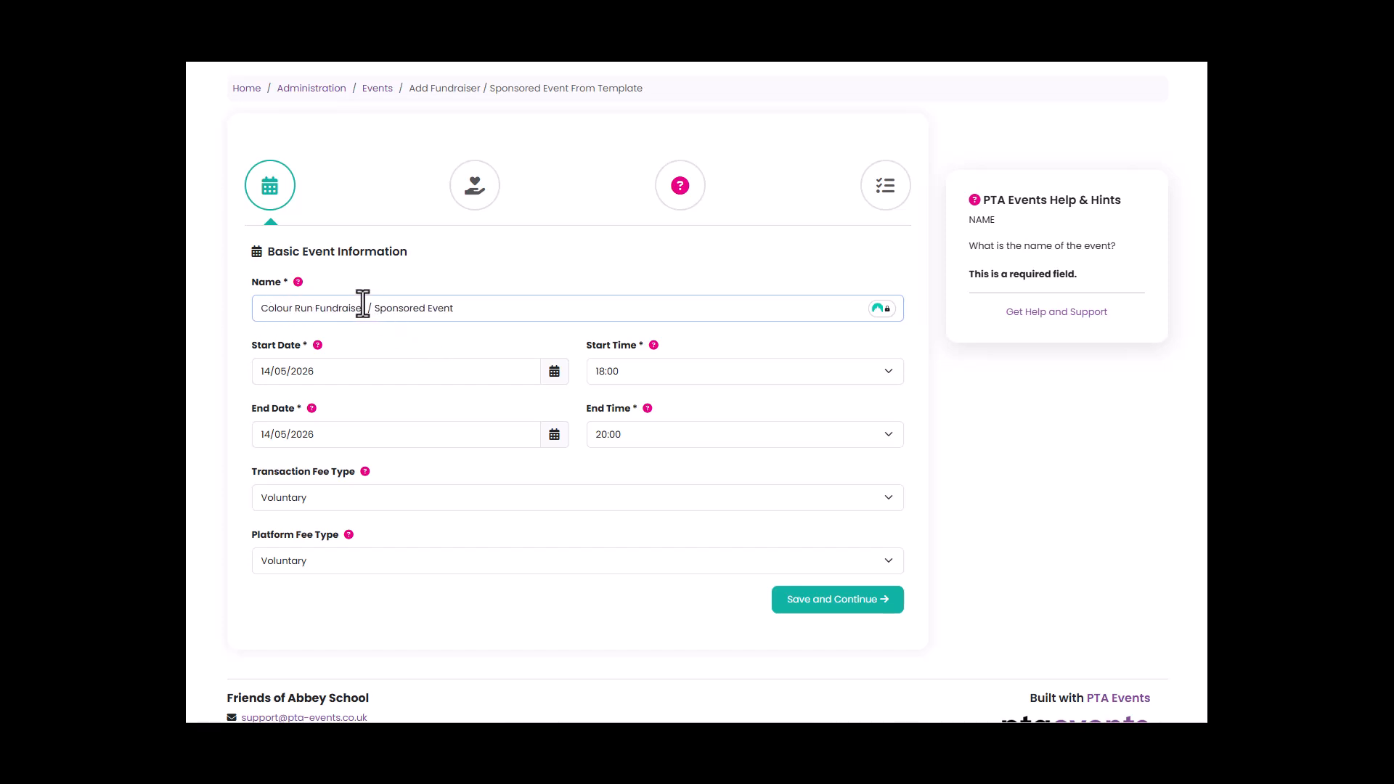
left_click_drag(368, 308, 477, 273)
key("BackSpace")
Set the event to run on 20/06/2026 from 14:00 to 16:00, and save the basic information.
left_click(547, 372)
left_click(455, 519)
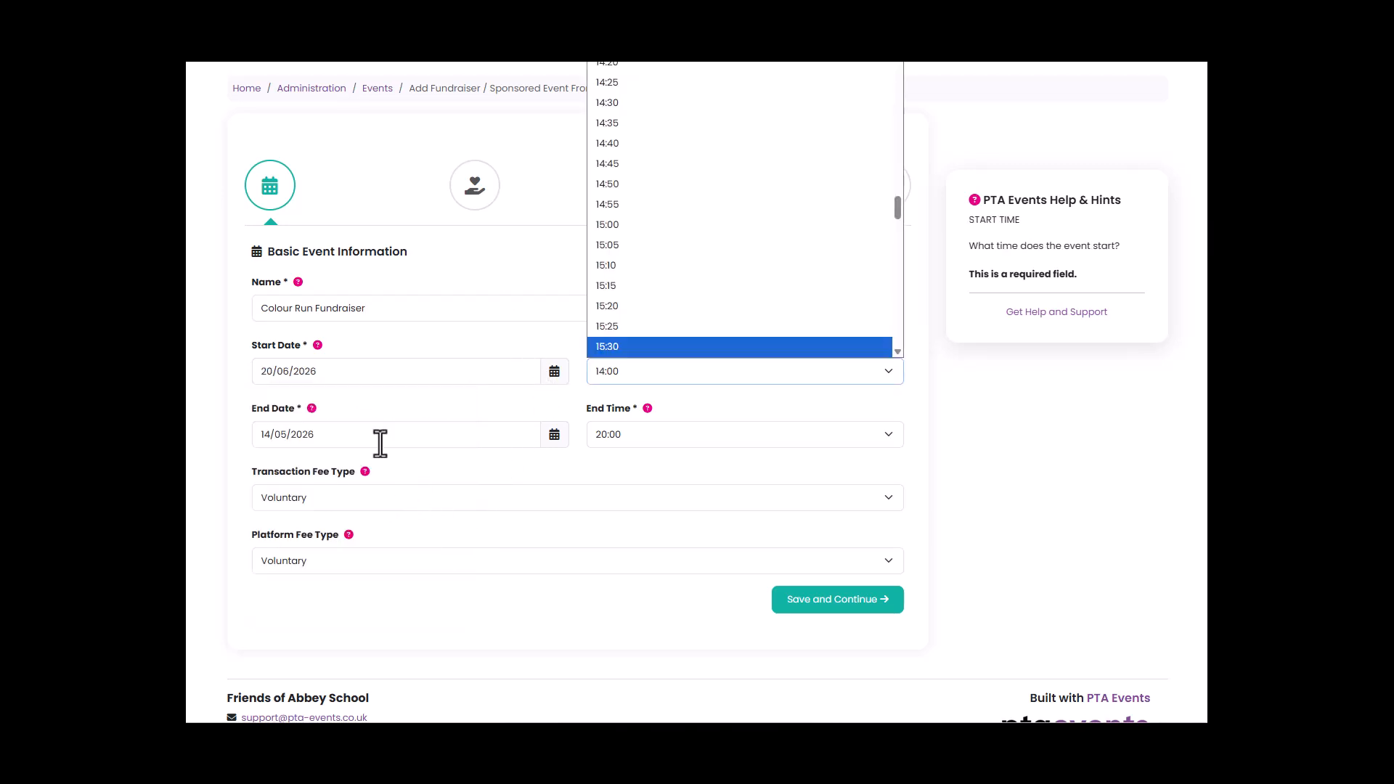
left_click(379, 440)
left_click(677, 433)
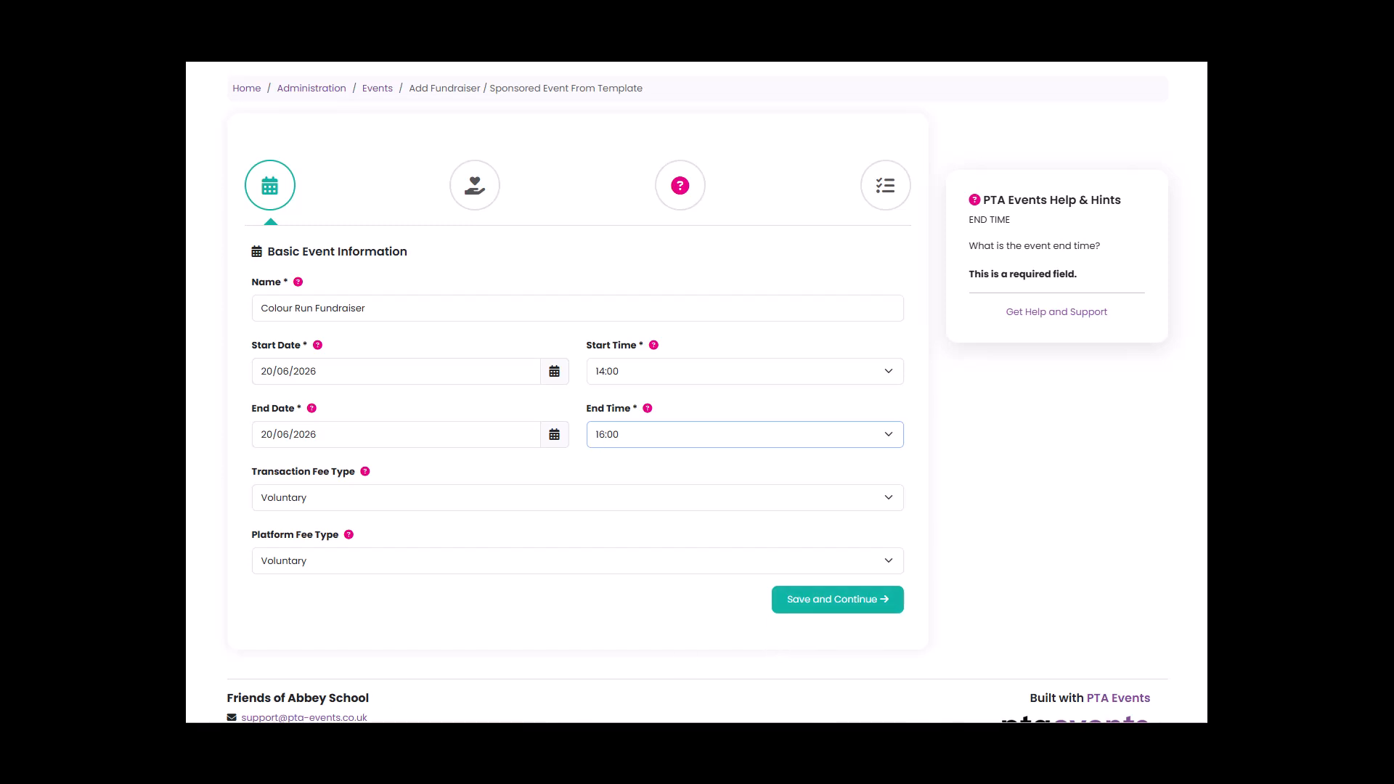
left_click(560, 641)
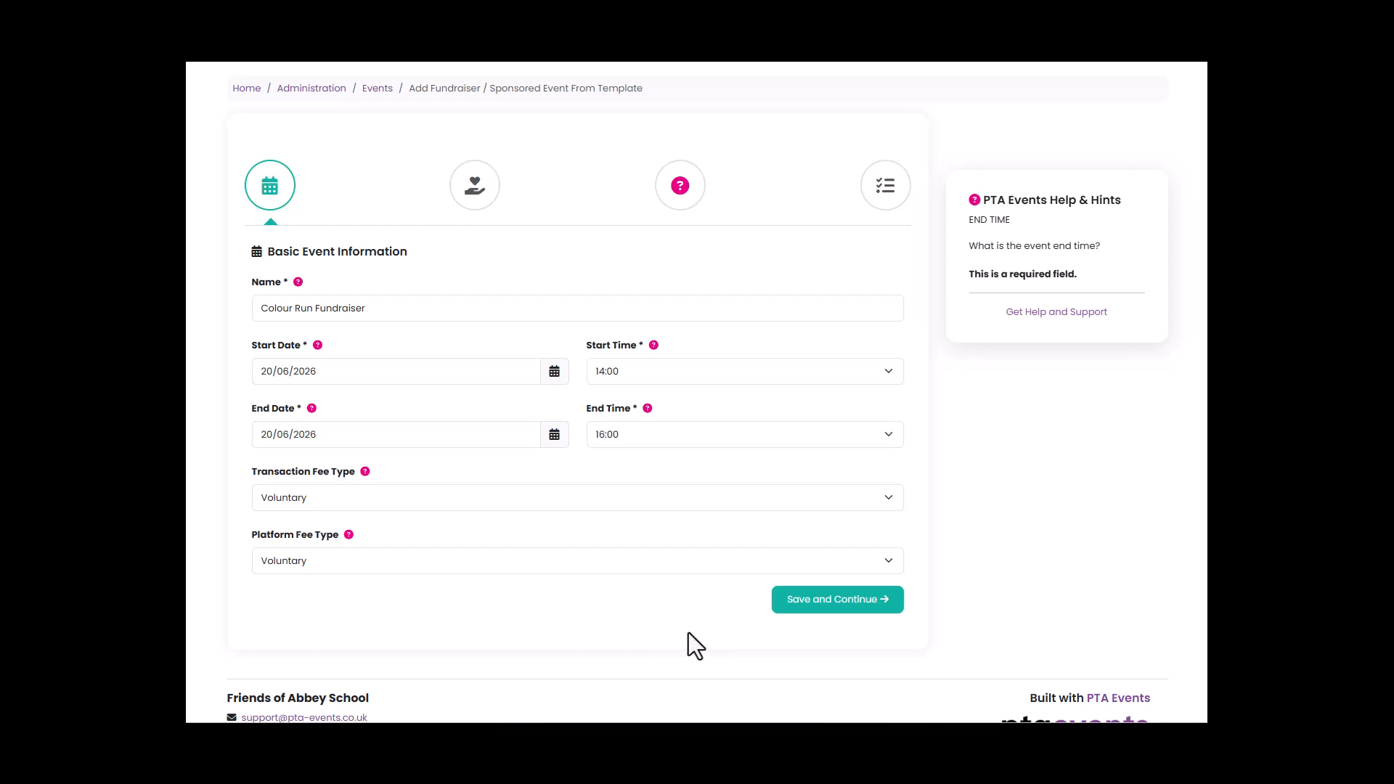
left_click(803, 608)
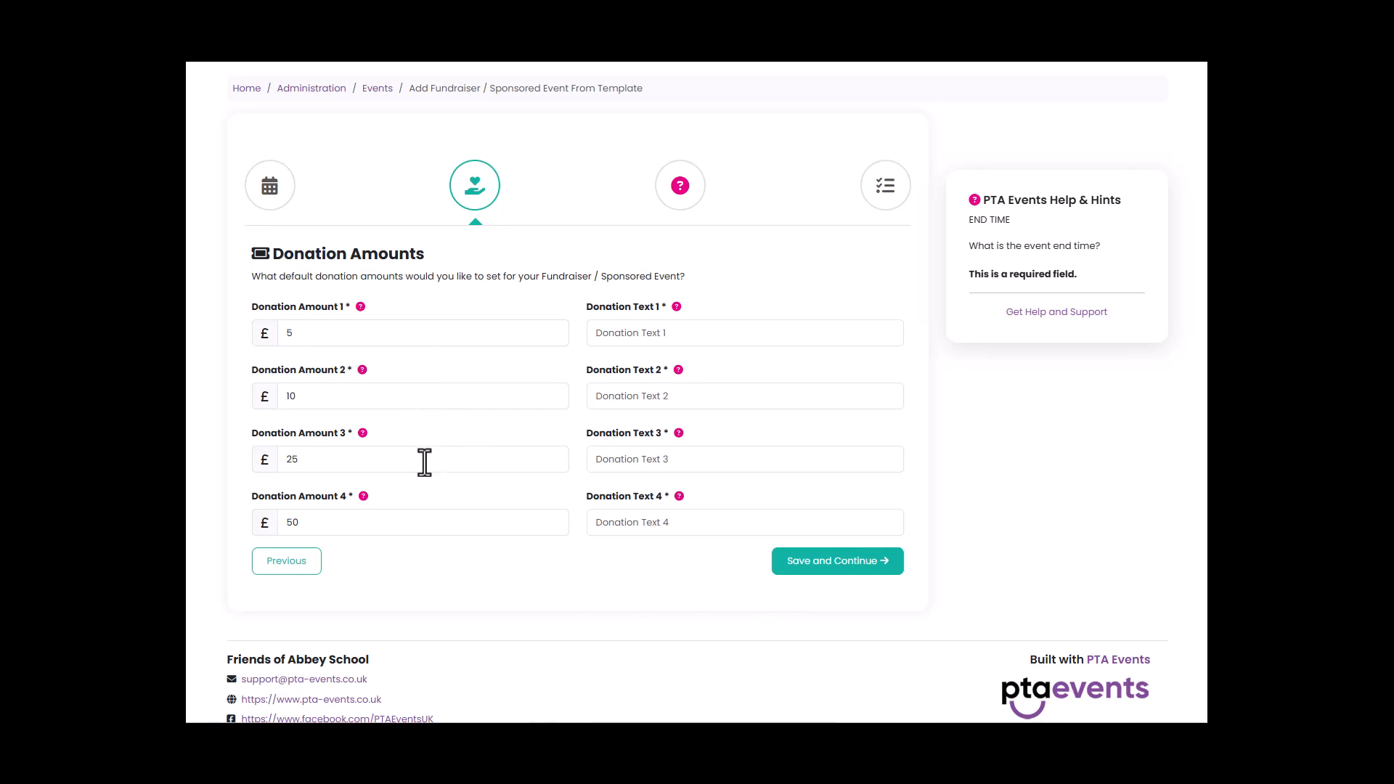
Enter "will enable us to purchase 5 library books." as the text for the £10 donation, complete the donation texts and save them.
left_click(677, 308)
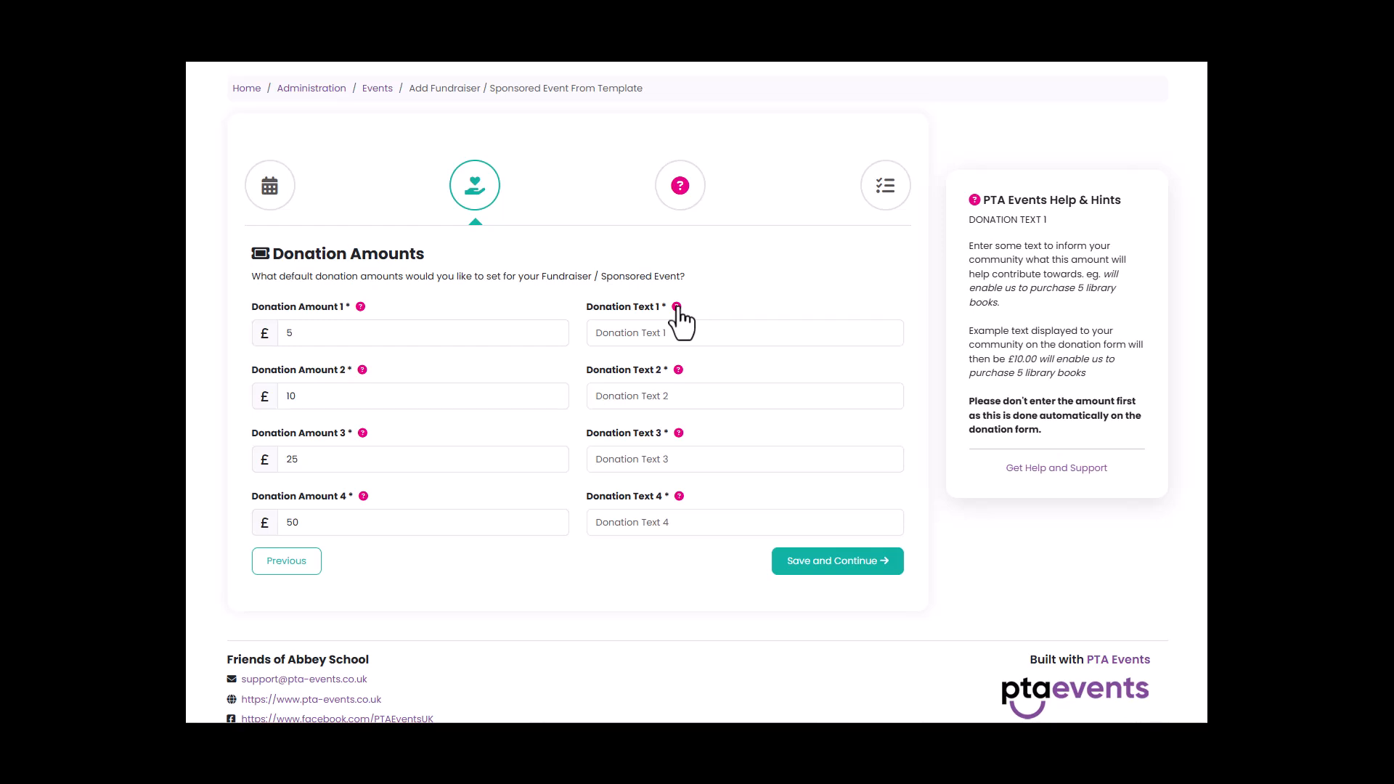
left_click(663, 392)
type("will enable us to purchase 5 library books.")
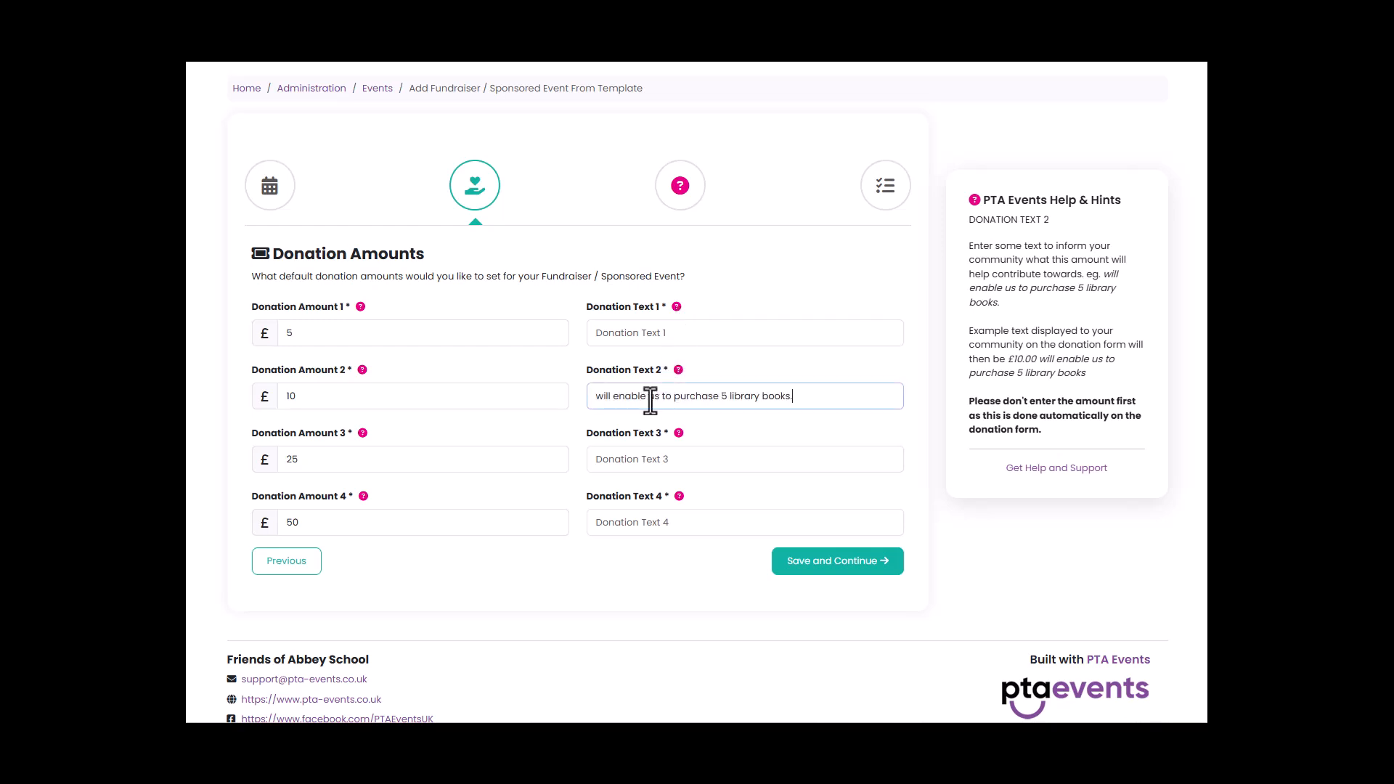
left_click(701, 332)
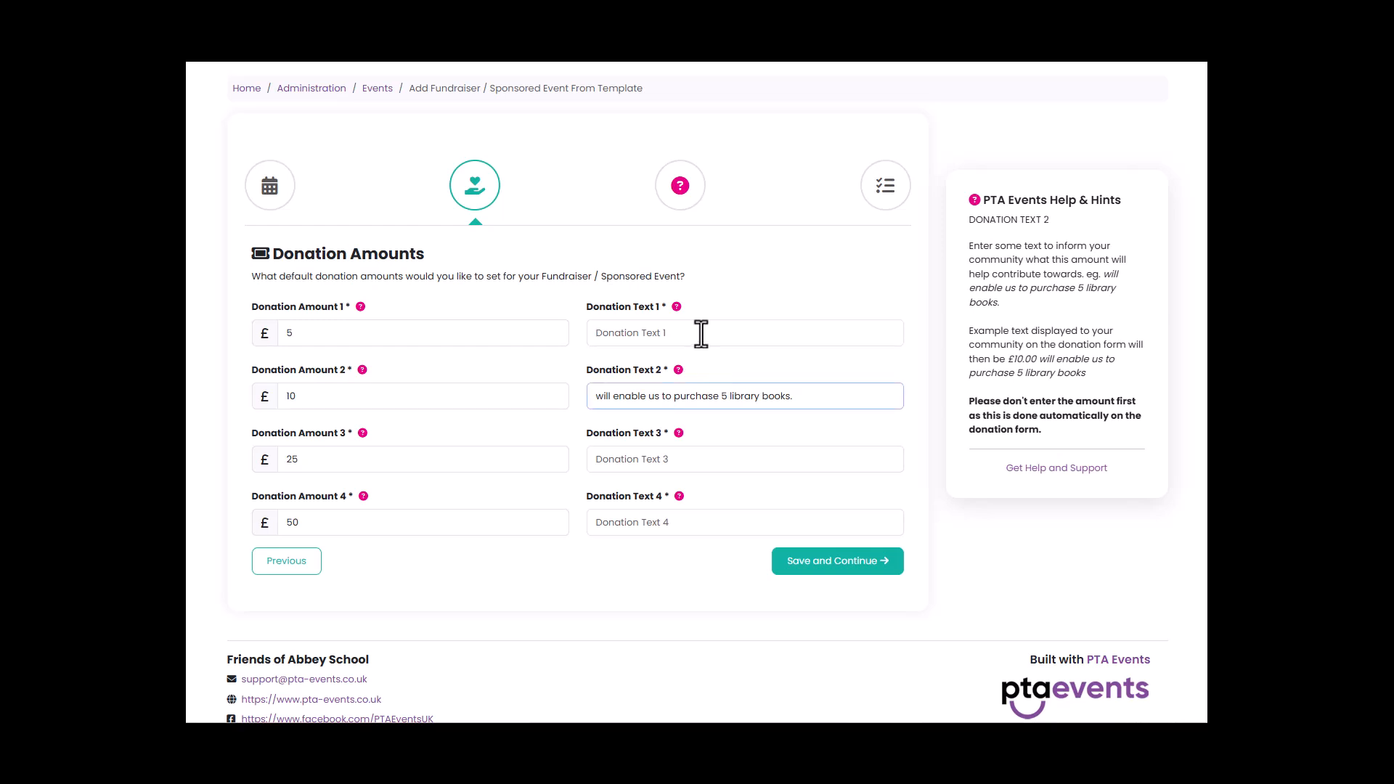
left_click(702, 332)
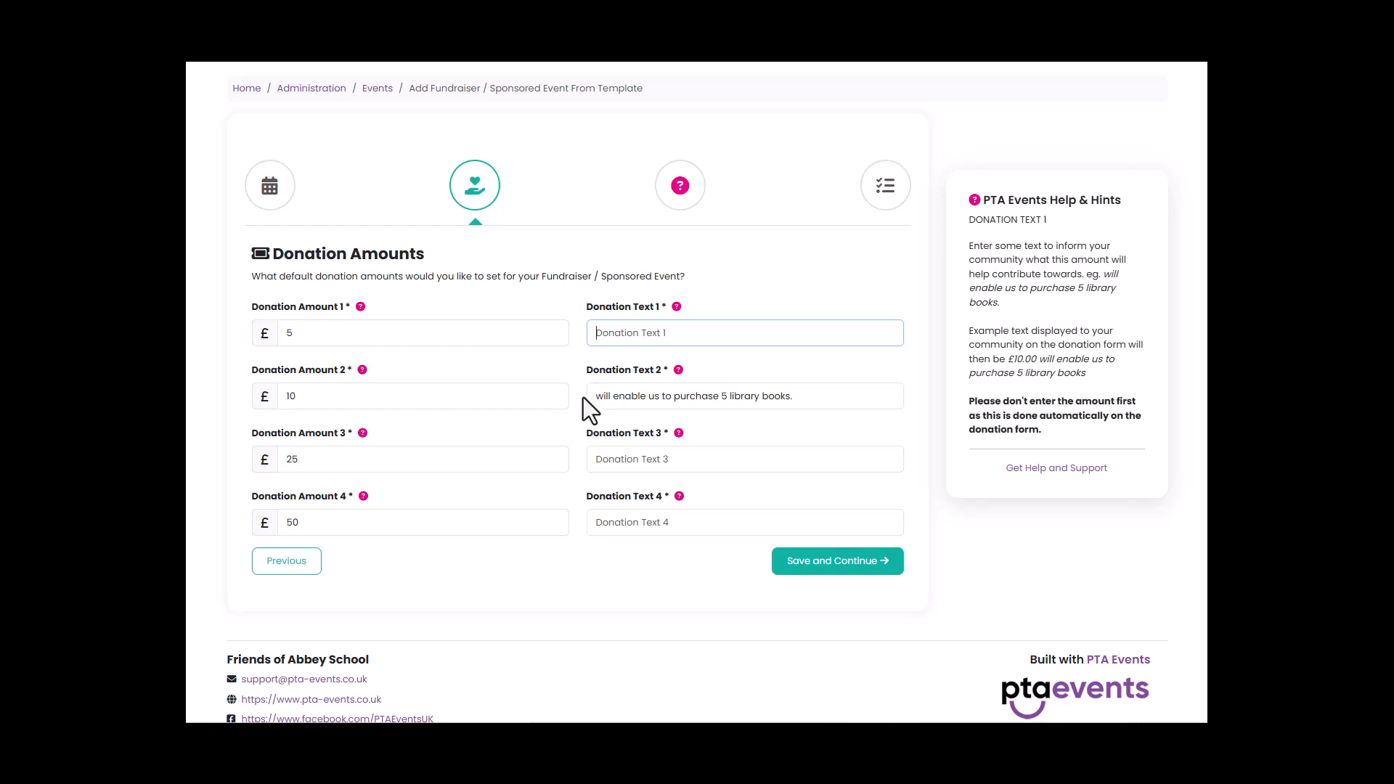
left_click(839, 570)
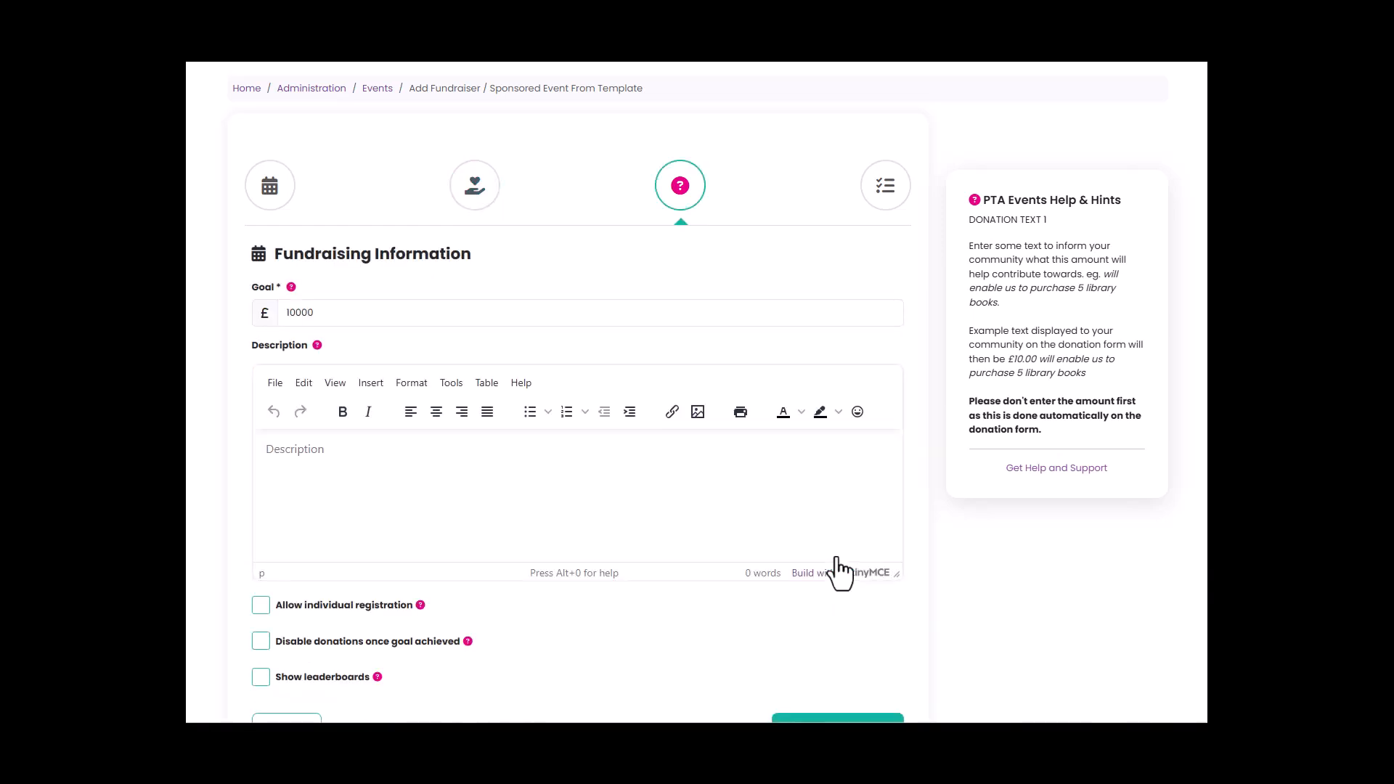
Set the fundraising goal to £5000 and add the description starting "Come together for an unforgettable Colour Run supporting a great cause.".
left_click_drag(349, 315, 296, 255)
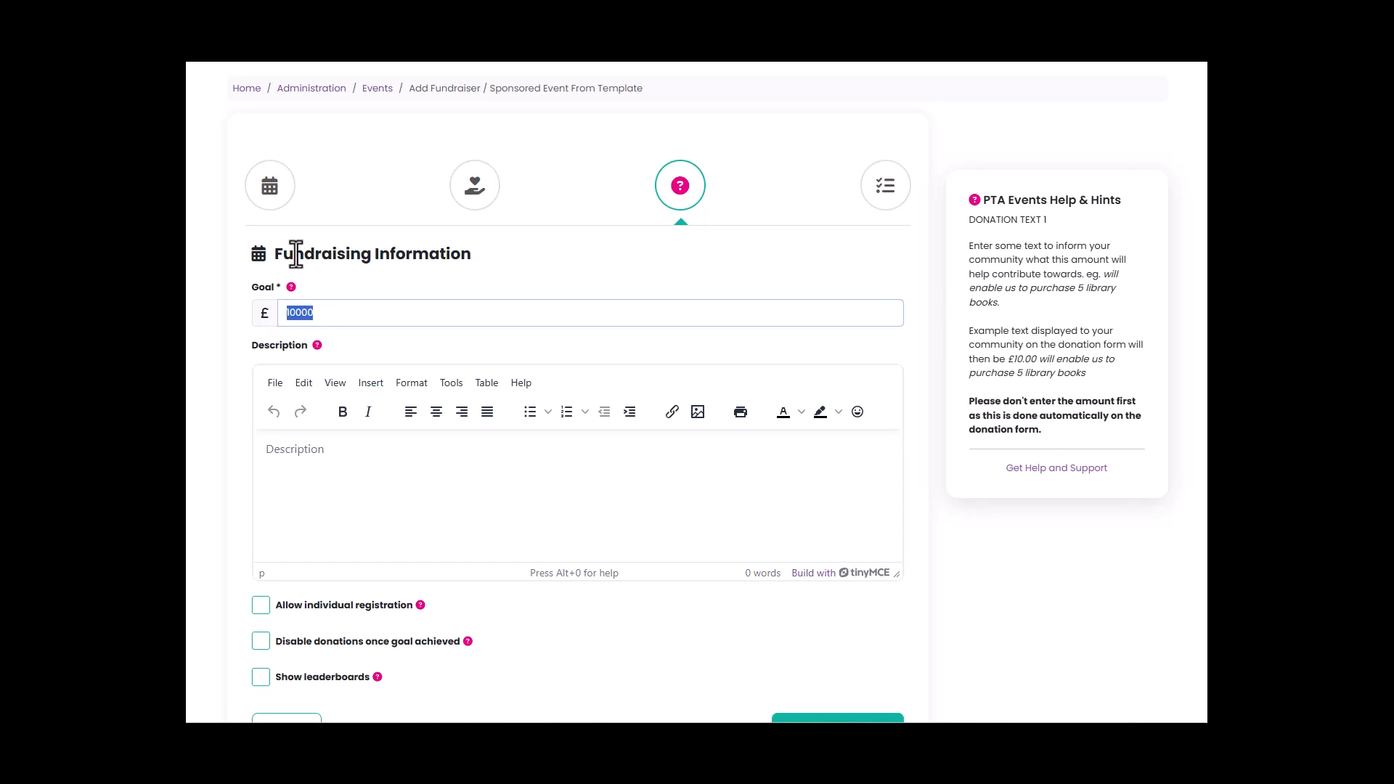
type("5000")
left_click(343, 459)
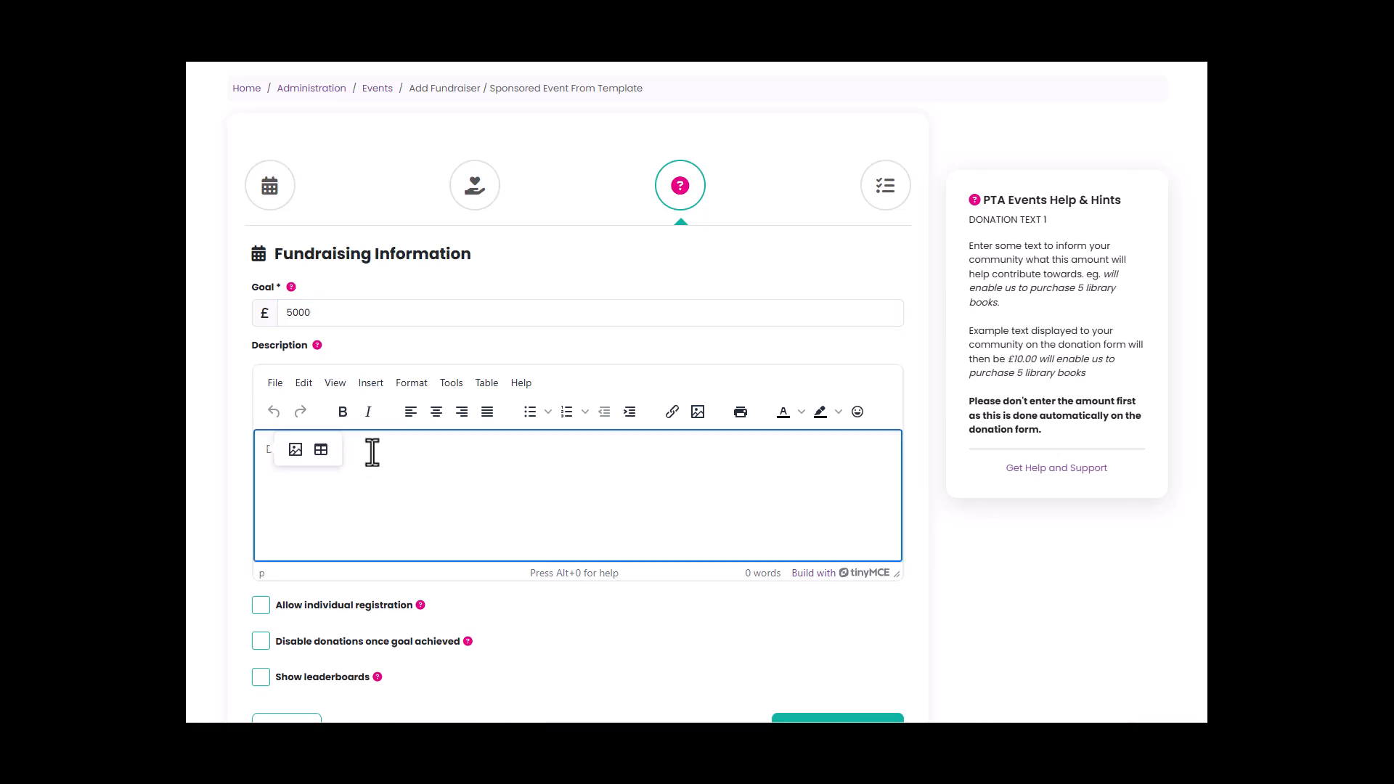
type("Come together for an unforgettable Colour Run supporting a great cause. Whether you run, walk, dance, or skip your way around the course, you’ll be covered in vibrant colours while helping raise funds and bring the community together. Suitable for all fitness levels and ages.")
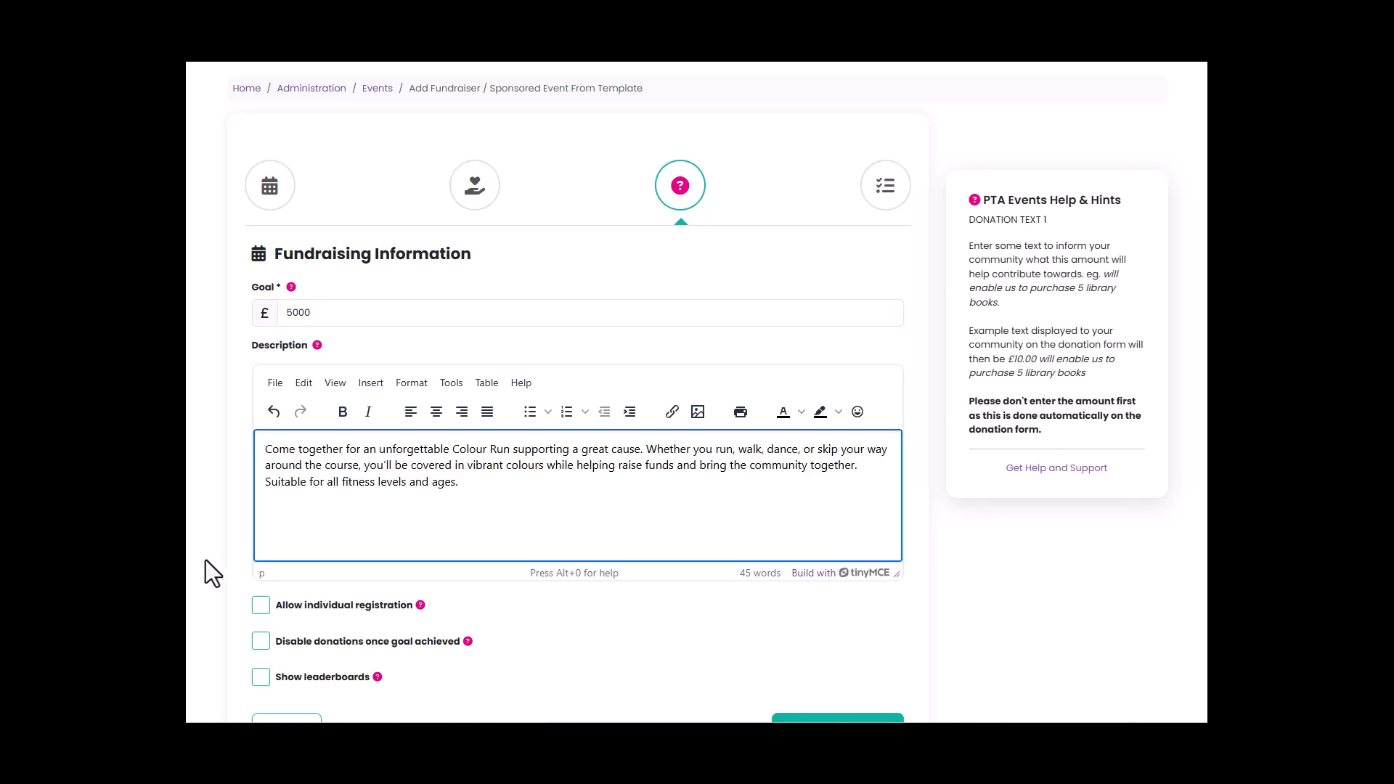
Check the hints for the fundraising options, enable individual registration and leaderboards, and save the fundraising information.
scroll(407, 479, "down", 2)
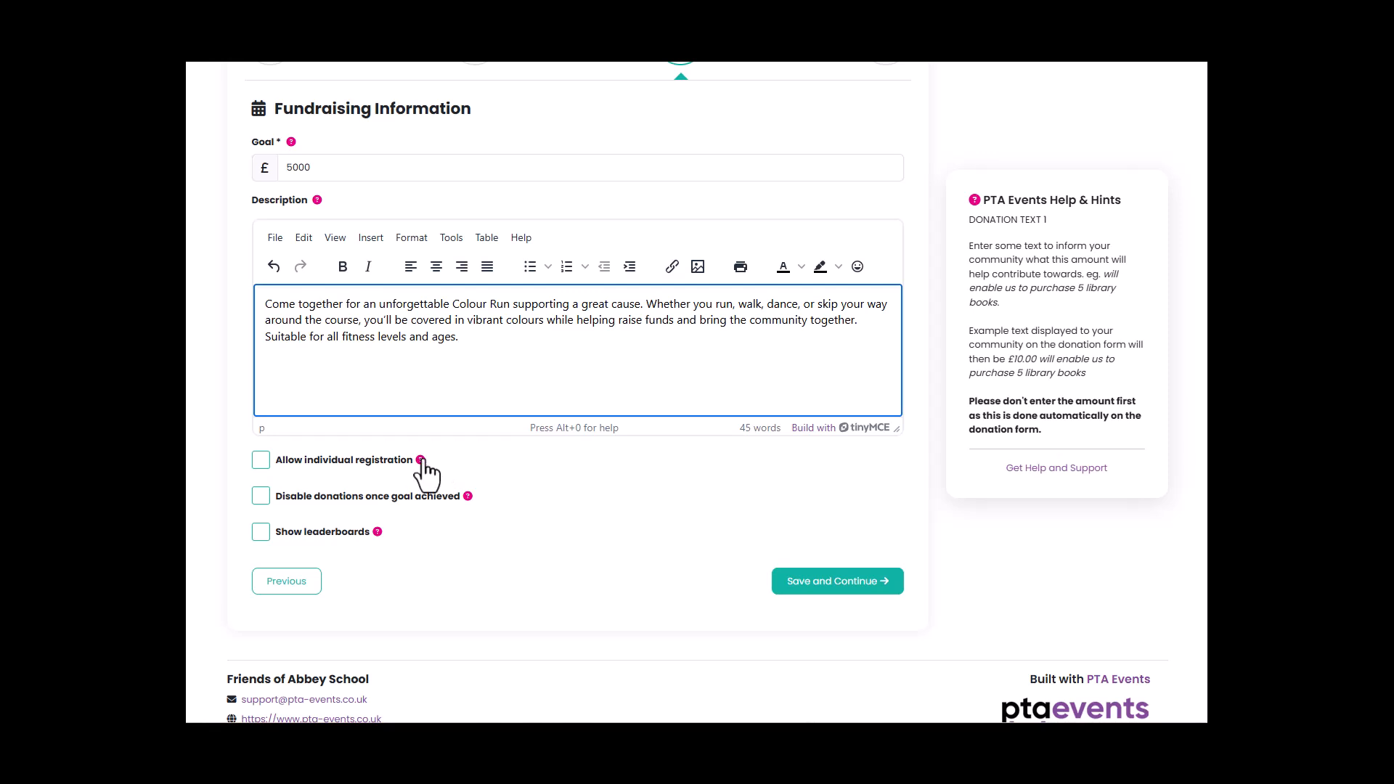
left_click(421, 461)
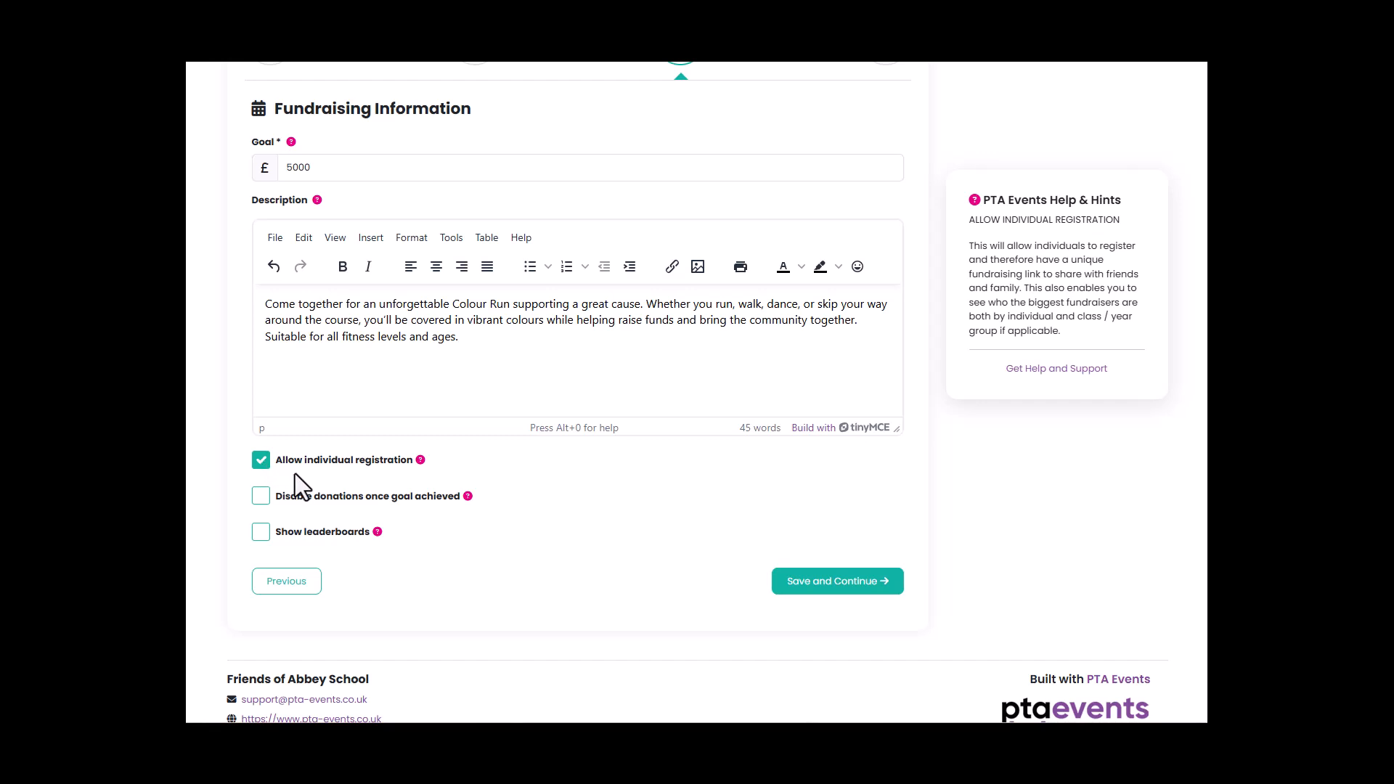
left_click(467, 502)
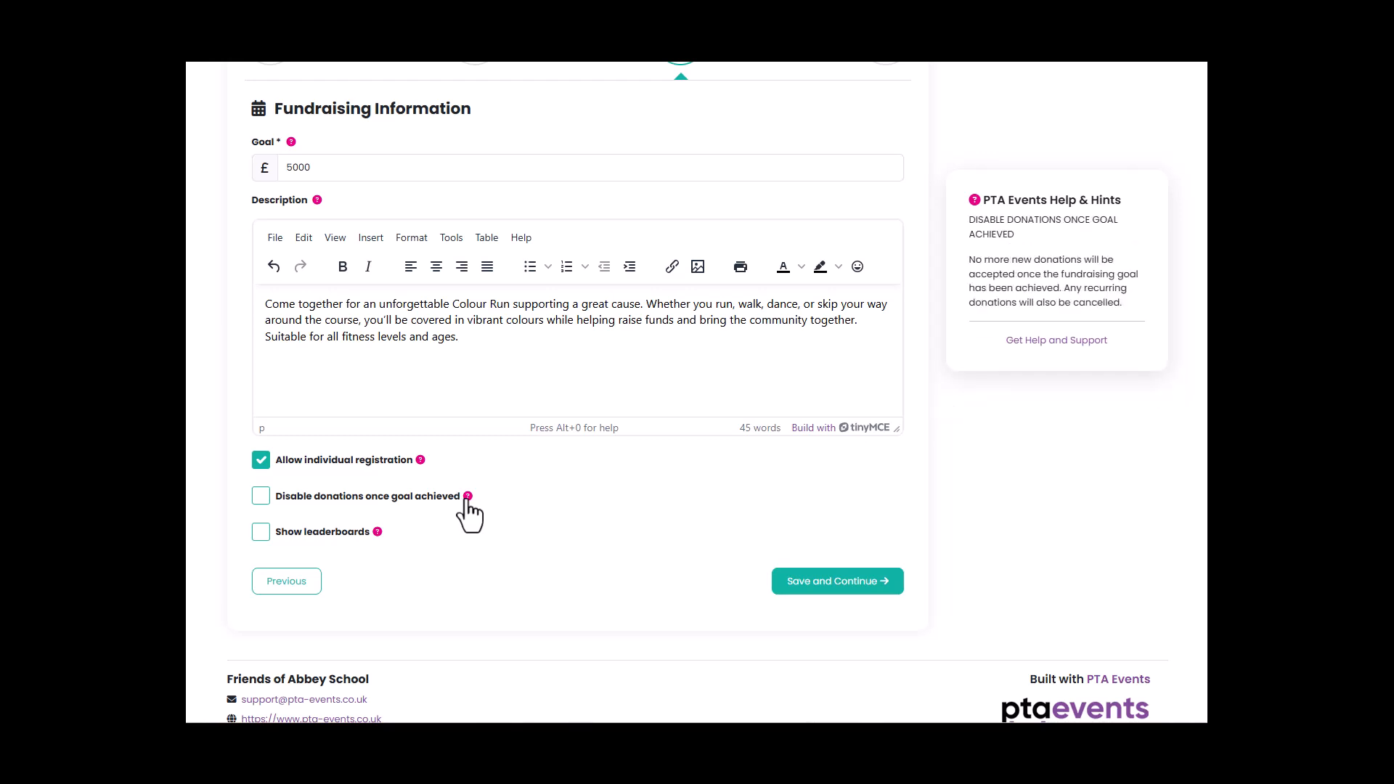
left_click(377, 535)
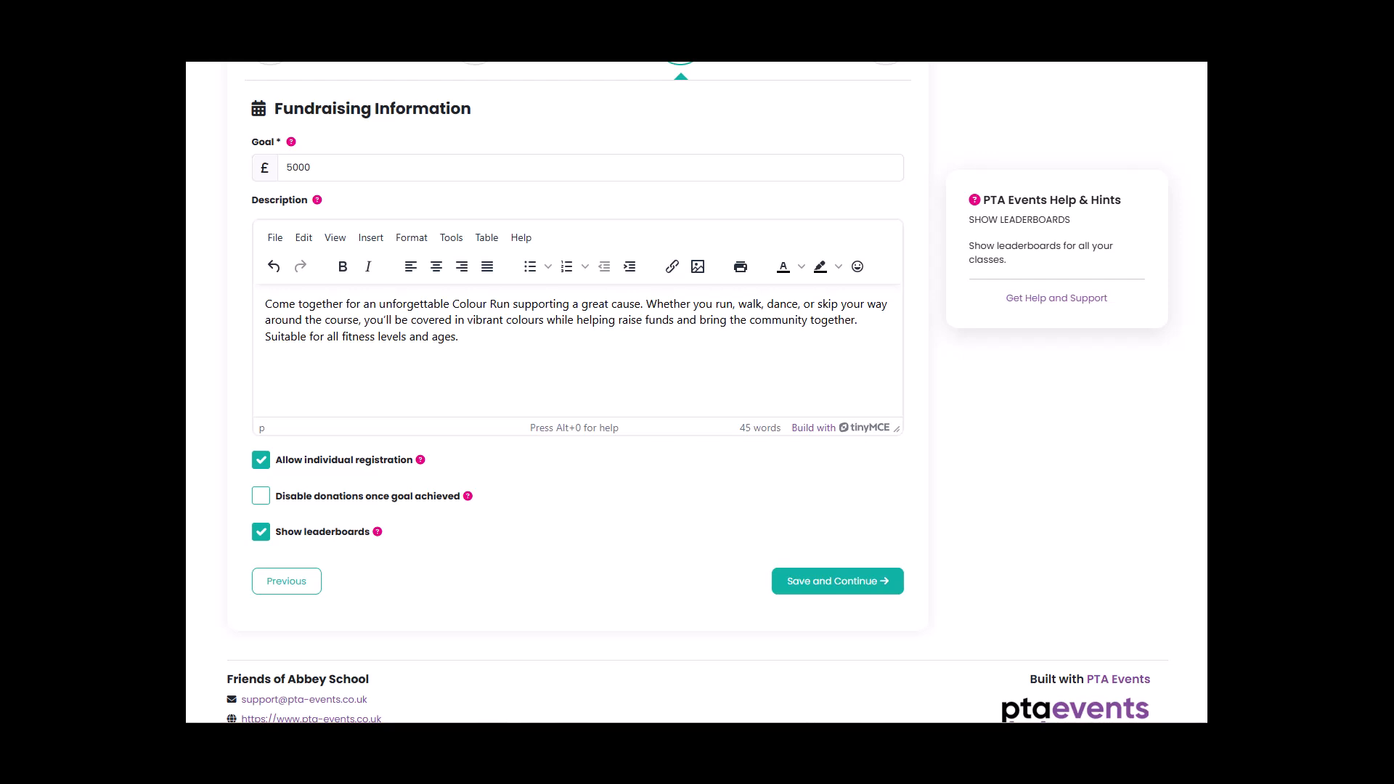
left_click(844, 584)
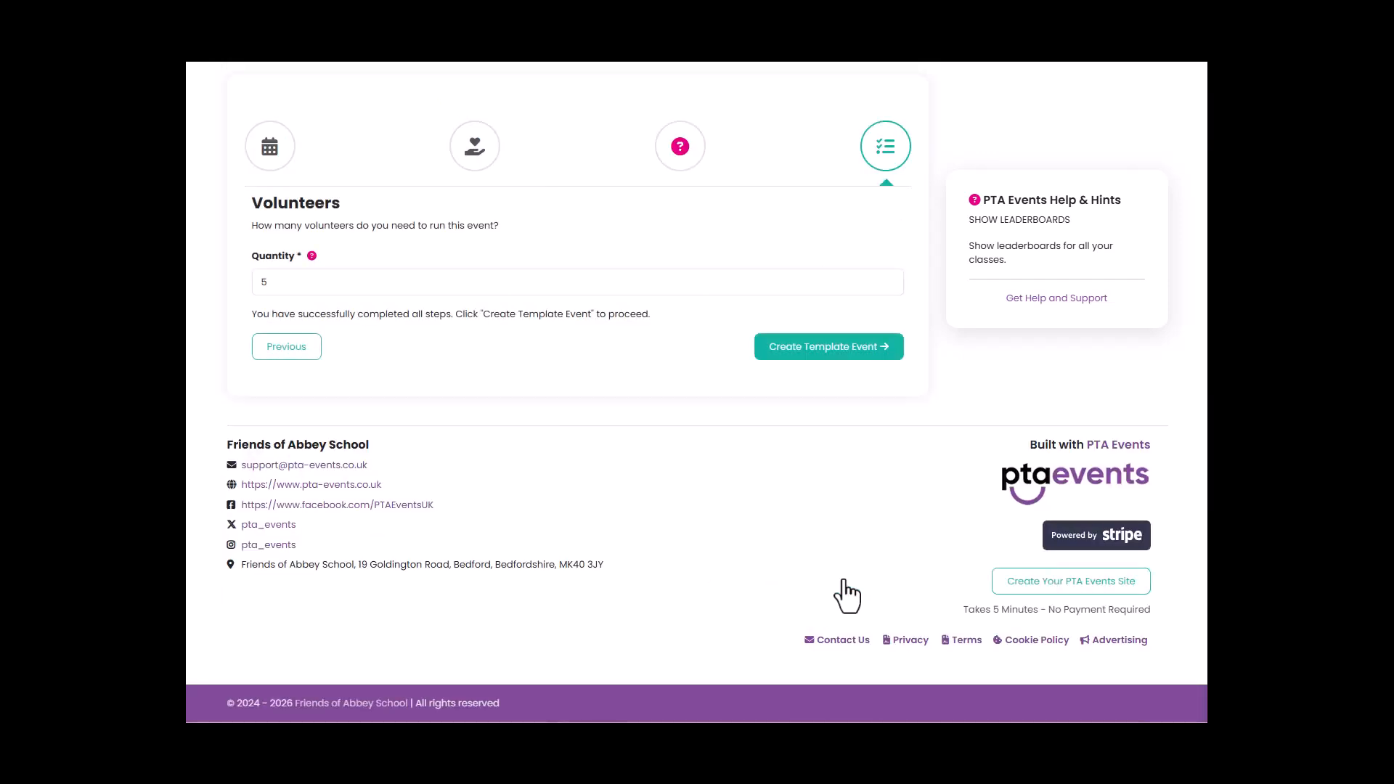
Set the number of volunteers needed to 8 and create the template event.
left_click(349, 283)
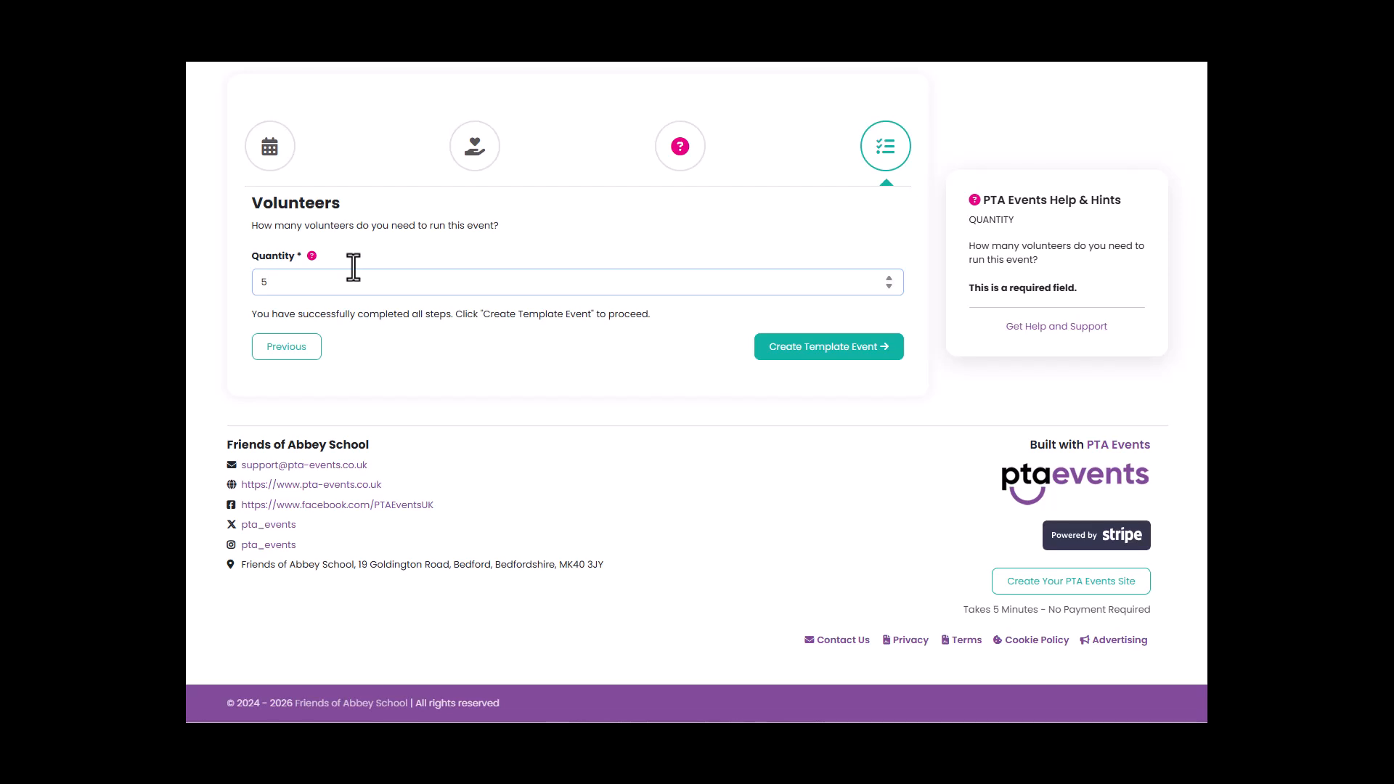
key("BackSpace")
type("8")
left_click(811, 365)
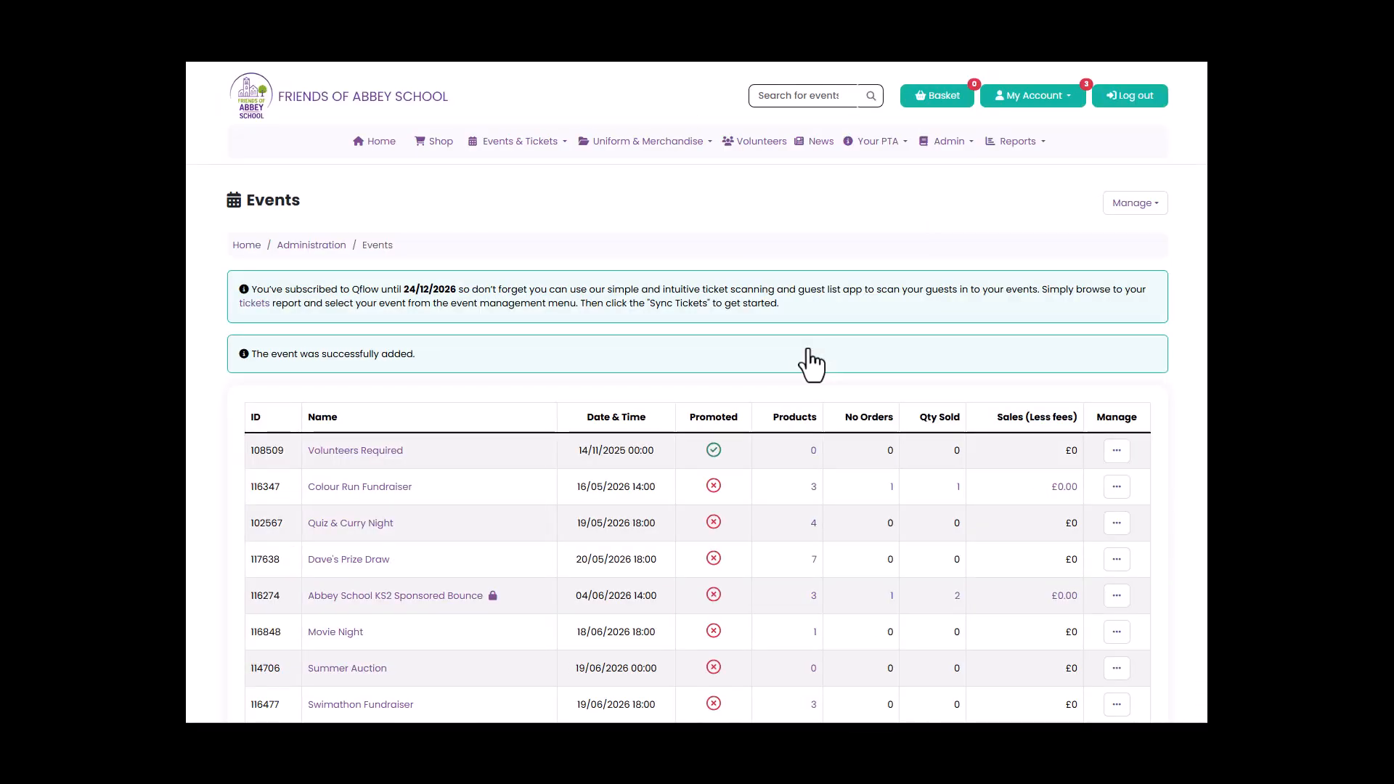
Open the Colour Run Fundraiser dated 20/06/2026 for editing from the events list.
scroll(364, 465, "down", 4)
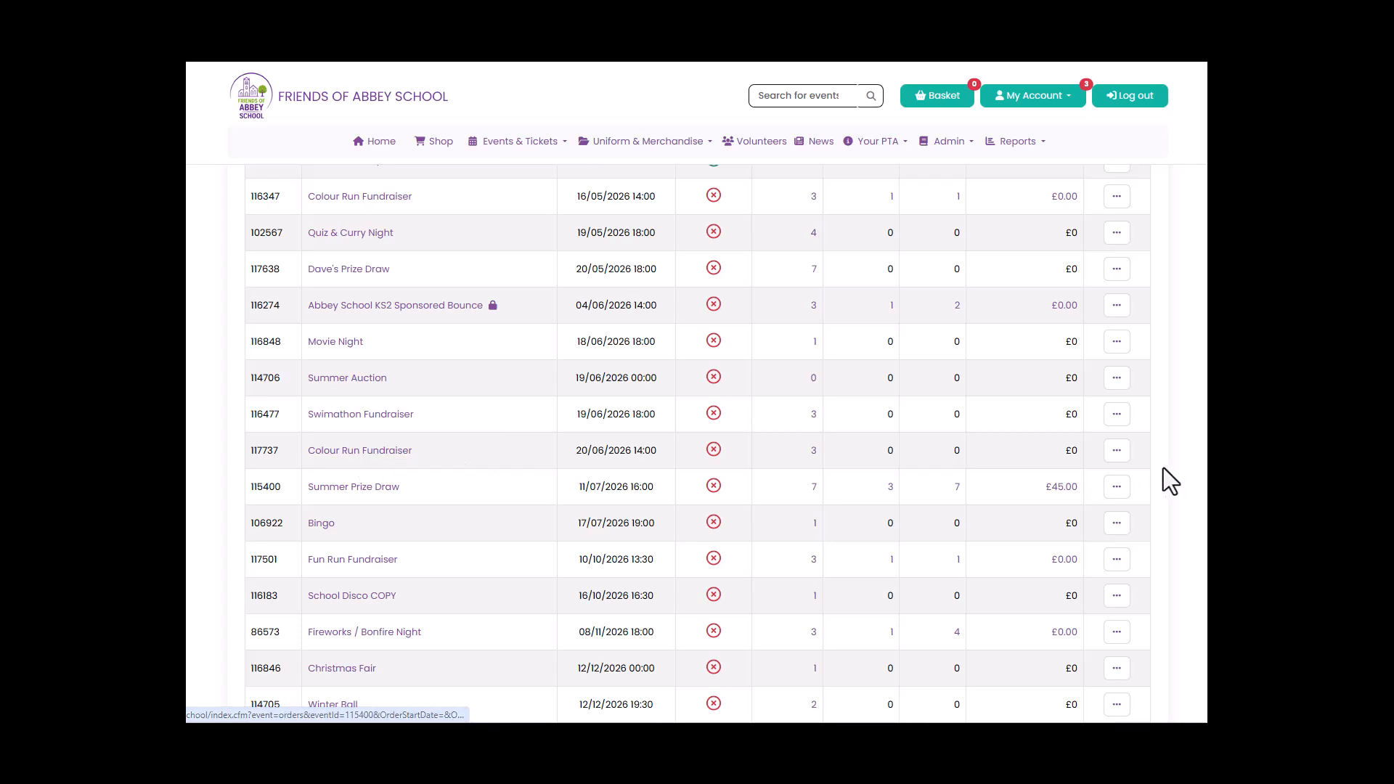
left_click(1117, 452)
left_click(1009, 480)
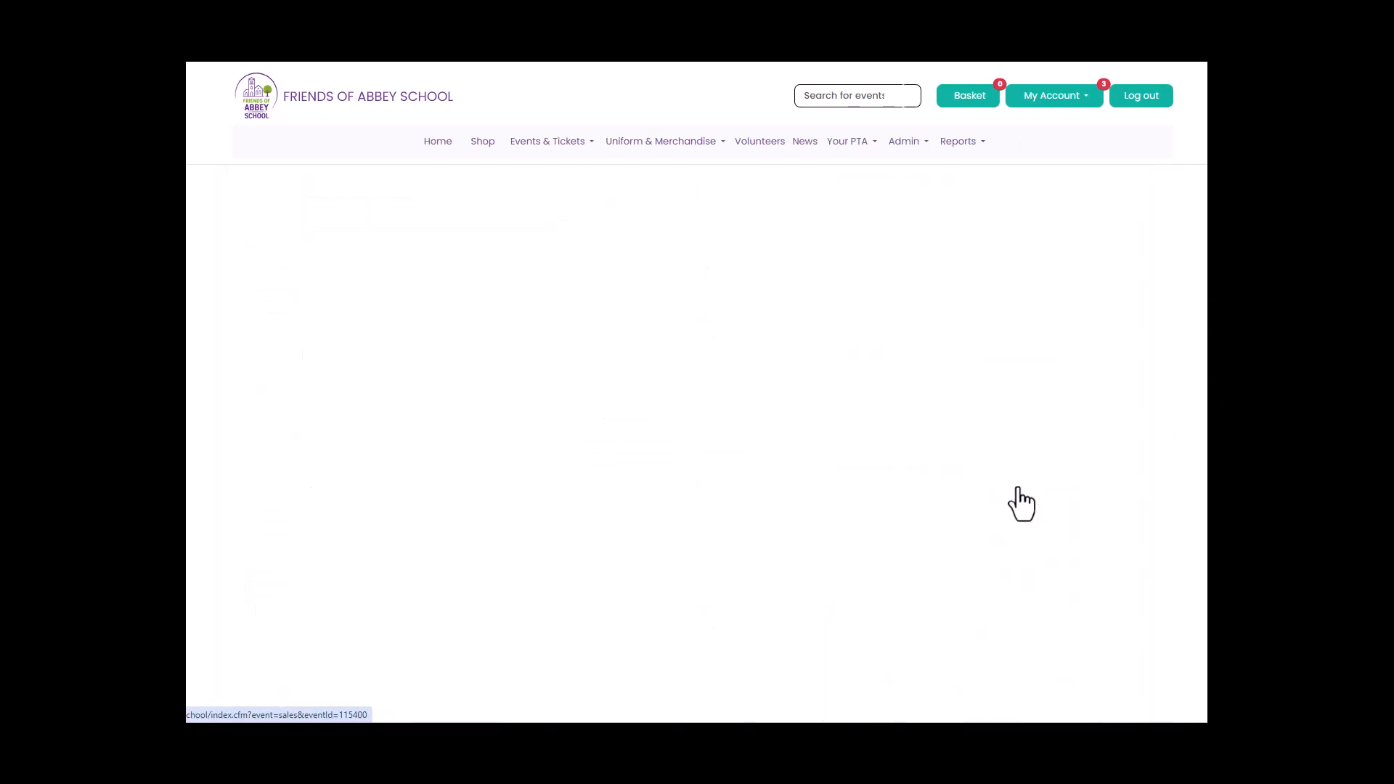
Upload Colour Run.jpg as the event image for the Colour Run Fundraiser and save the event update.
scroll(800, 447, "down", 9)
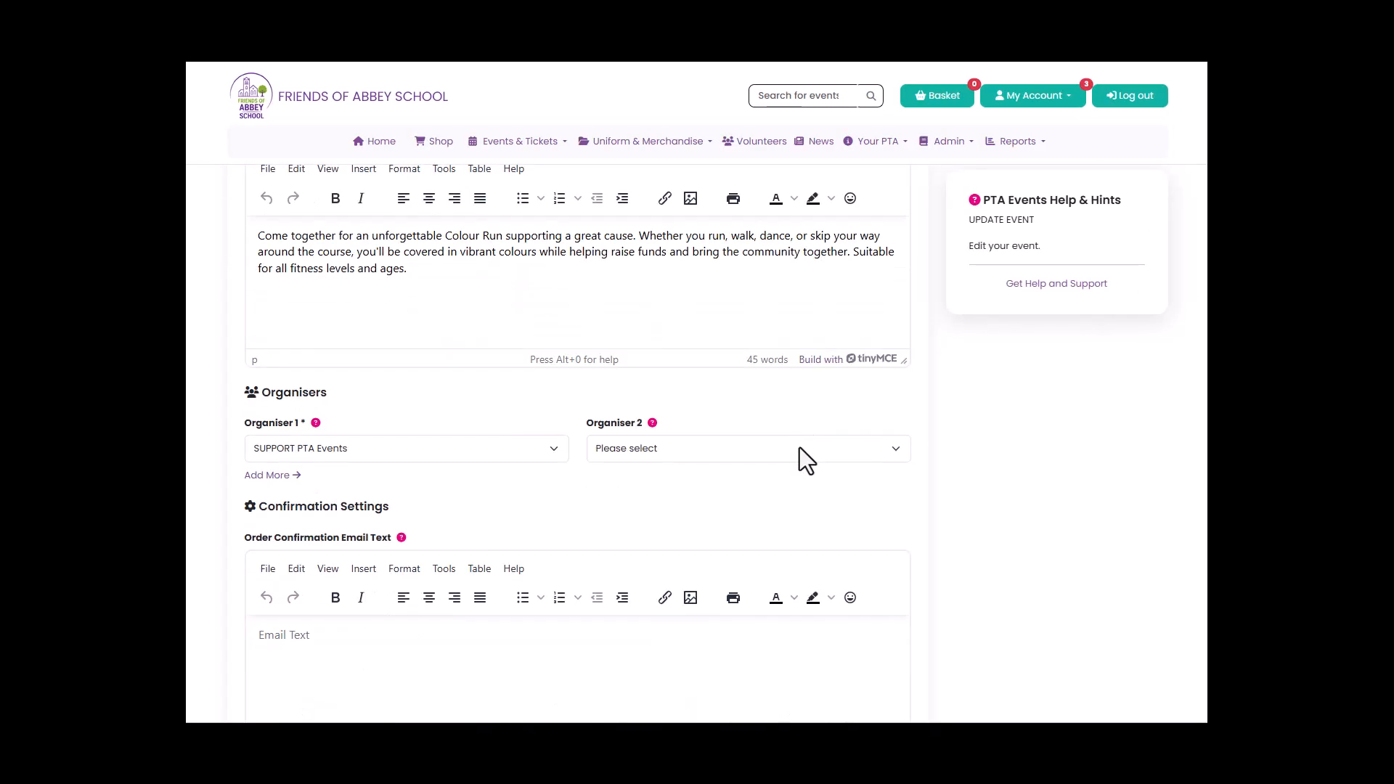
scroll(800, 447, "down", 2)
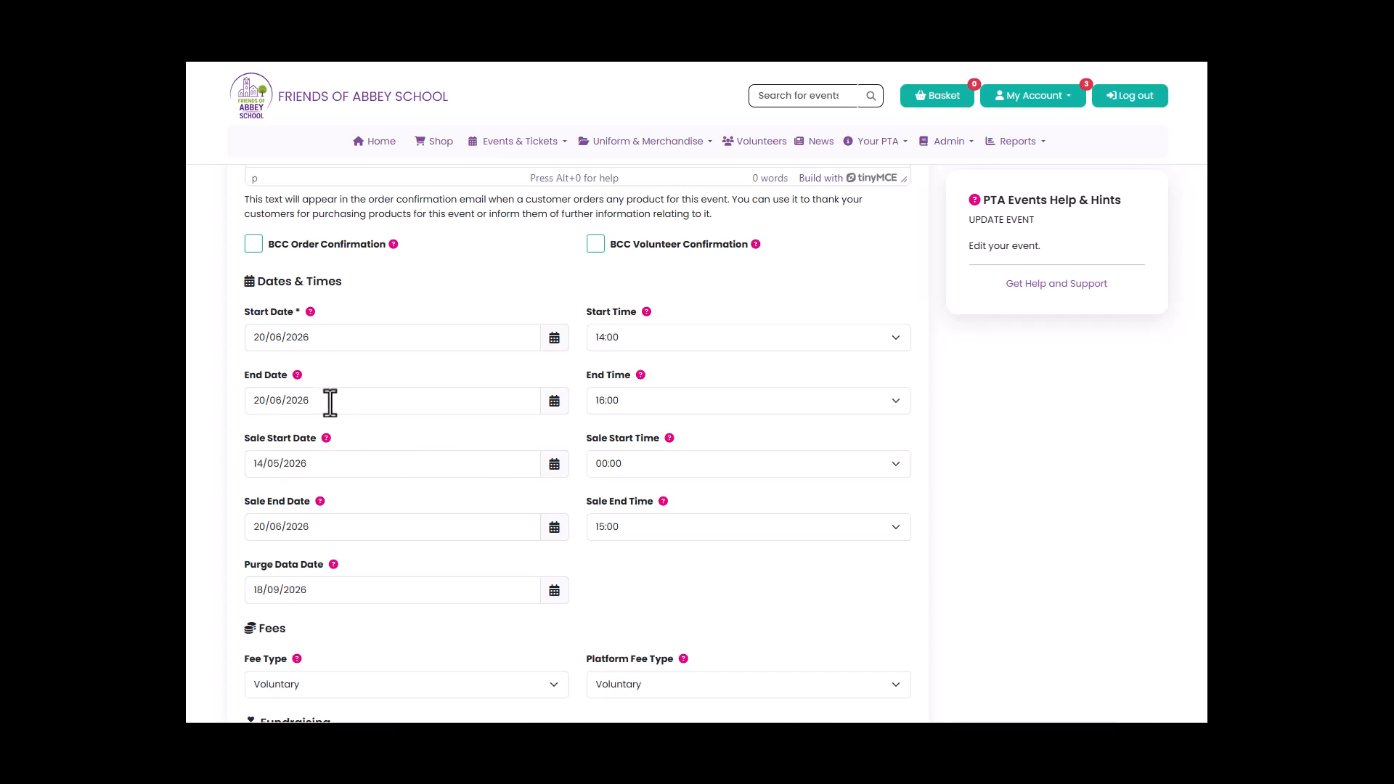
scroll(431, 433, "down", 2)
scroll(431, 433, "down", 3)
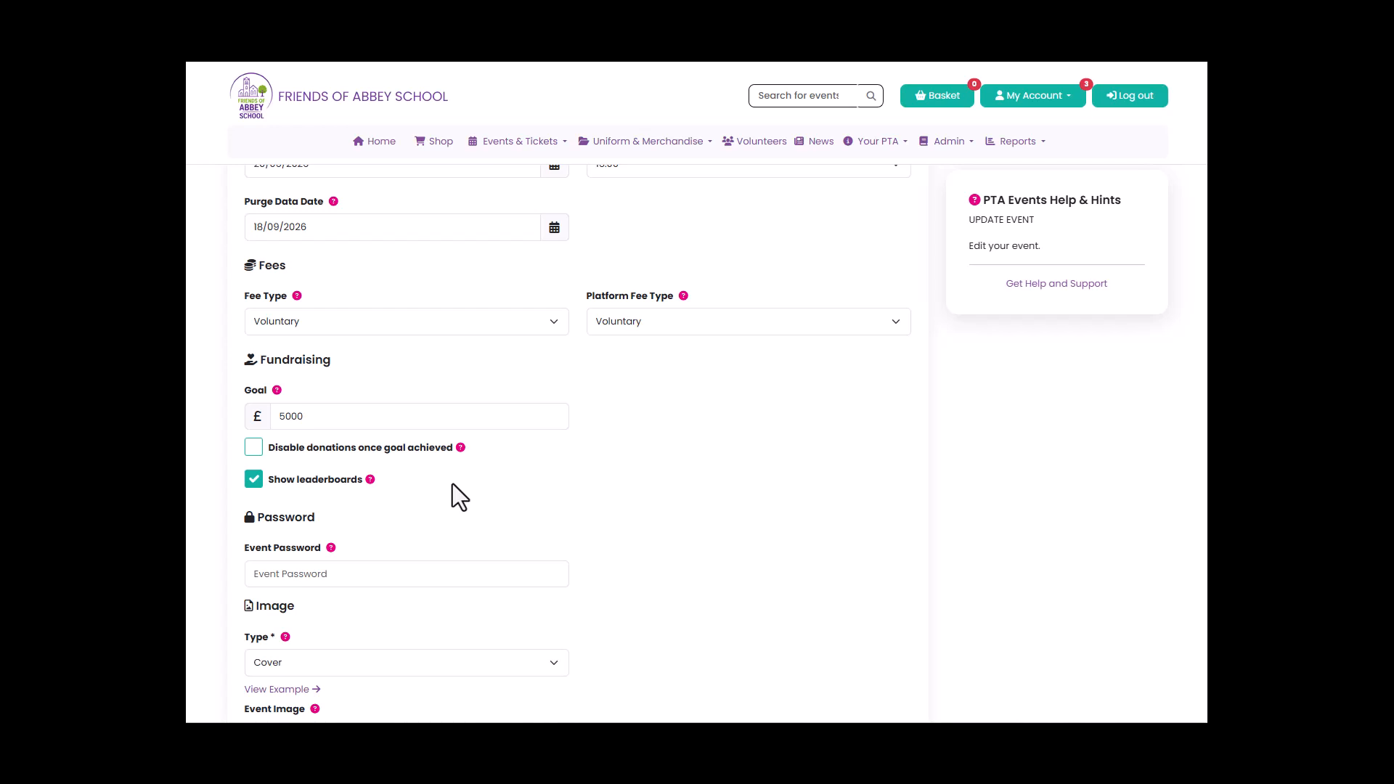
scroll(452, 485, "down", 2)
scroll(452, 485, "down", 2)
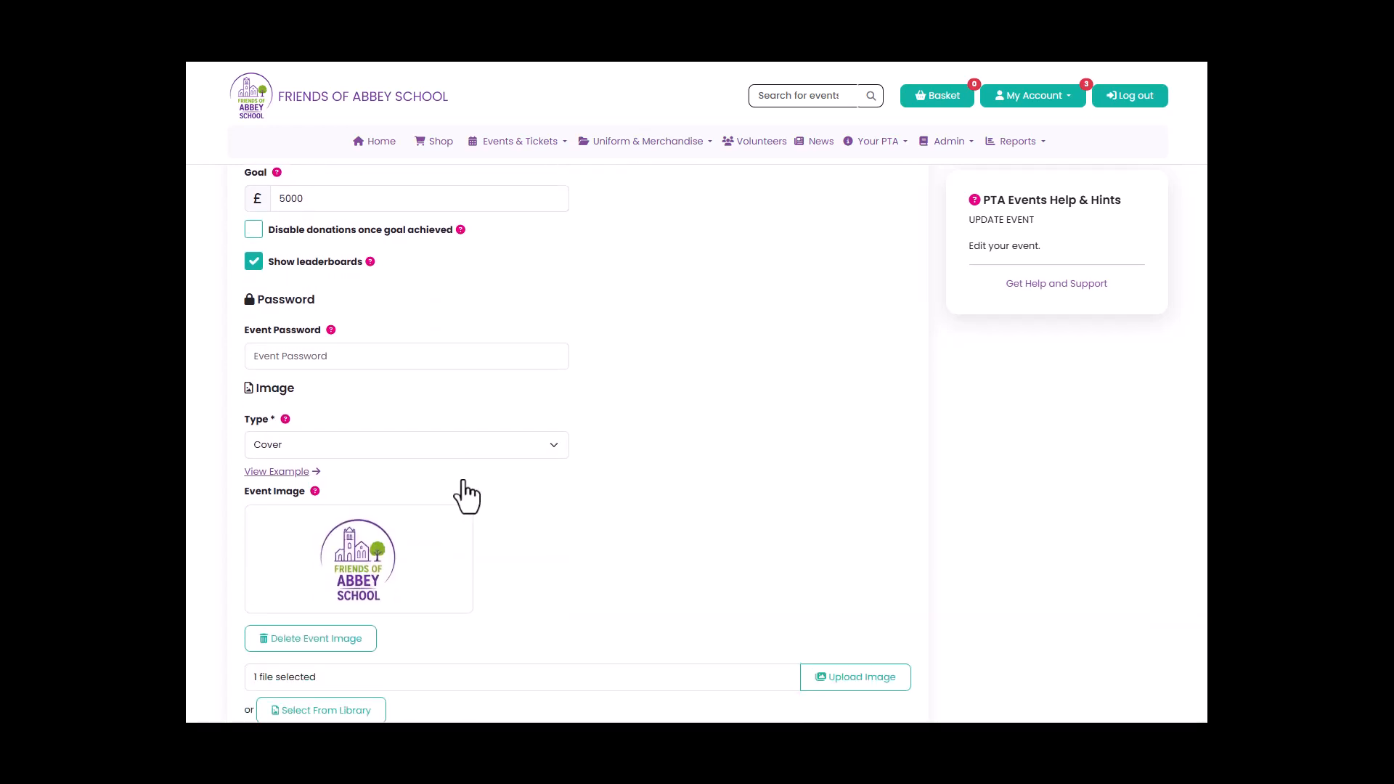
scroll(700, 485, "down", 4)
left_click(879, 460)
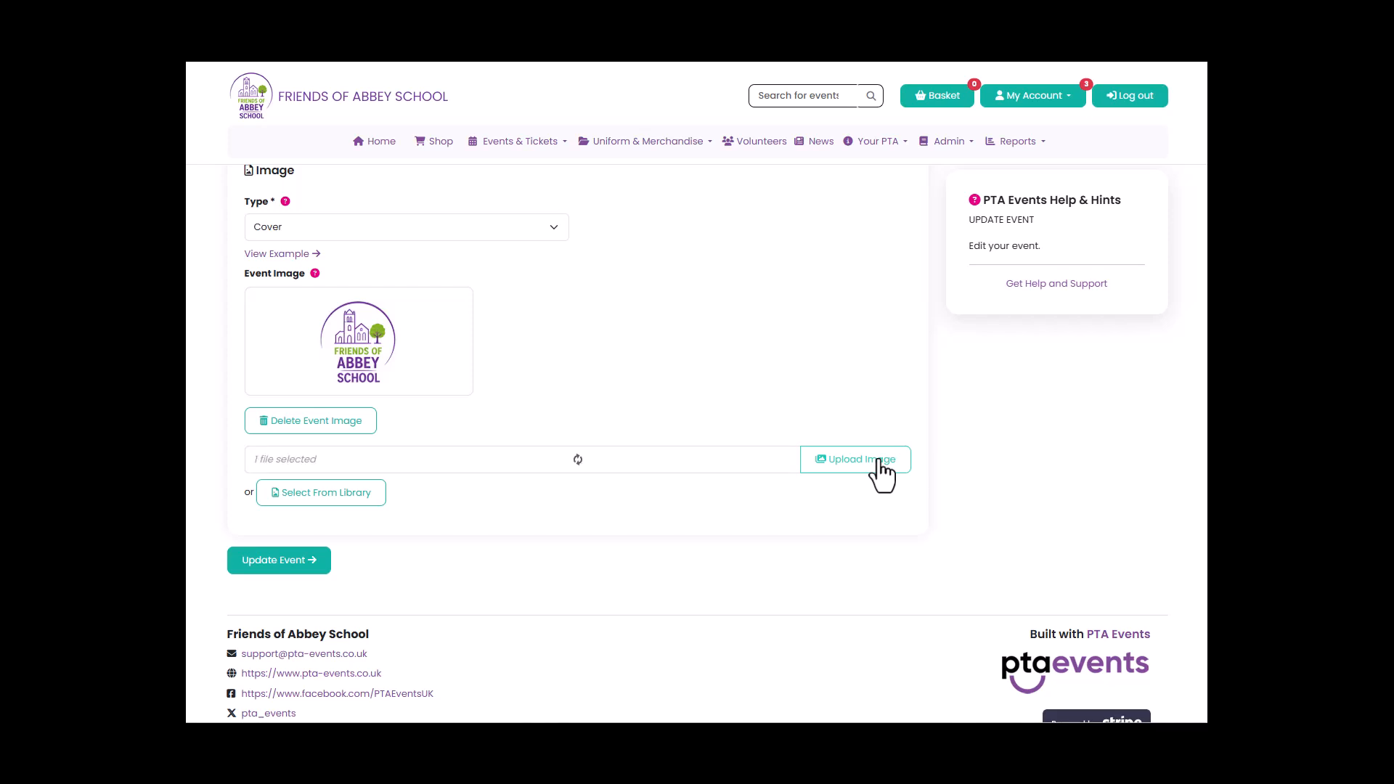
left_click(439, 322)
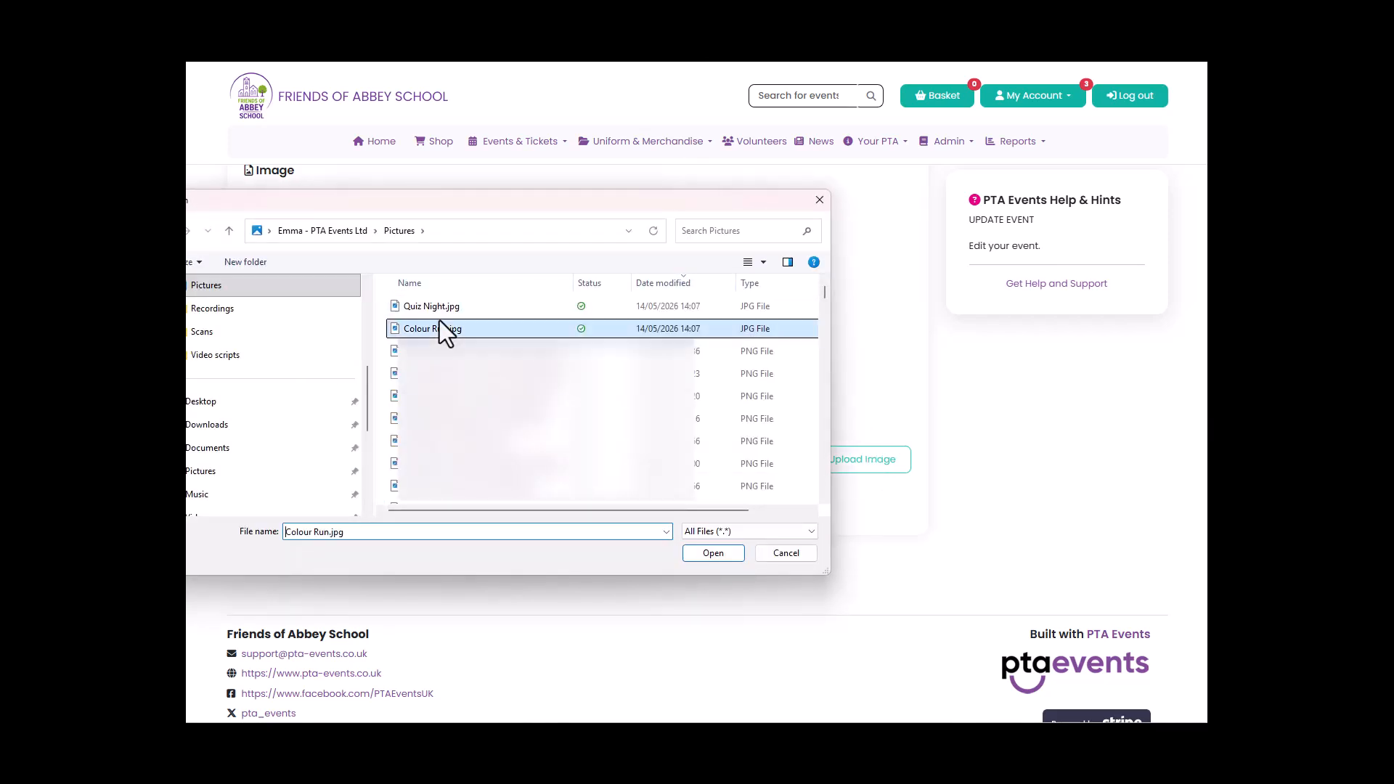
left_click(697, 558)
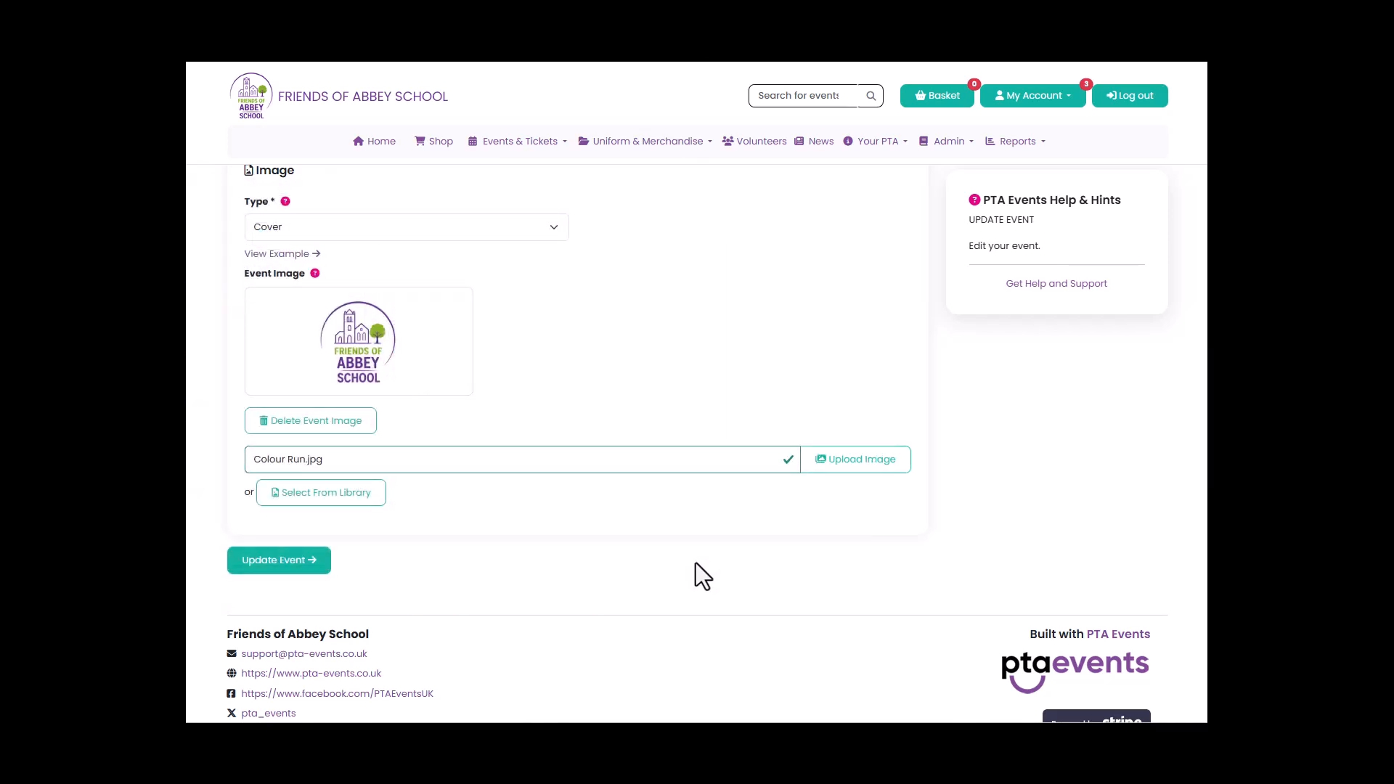
left_click(312, 559)
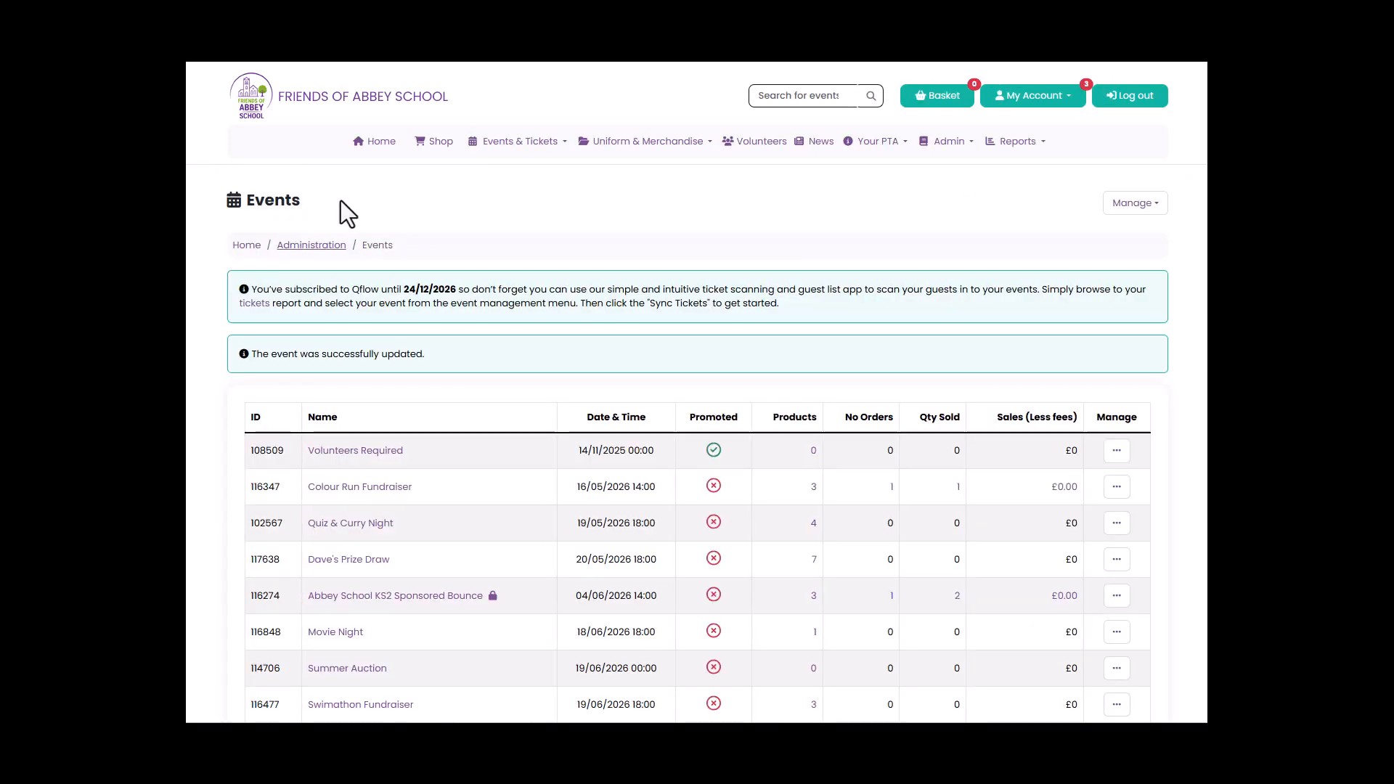
View the public page of the Colour Run Fundraiser (20/06) and look over the shop's product listings.
left_click(508, 143)
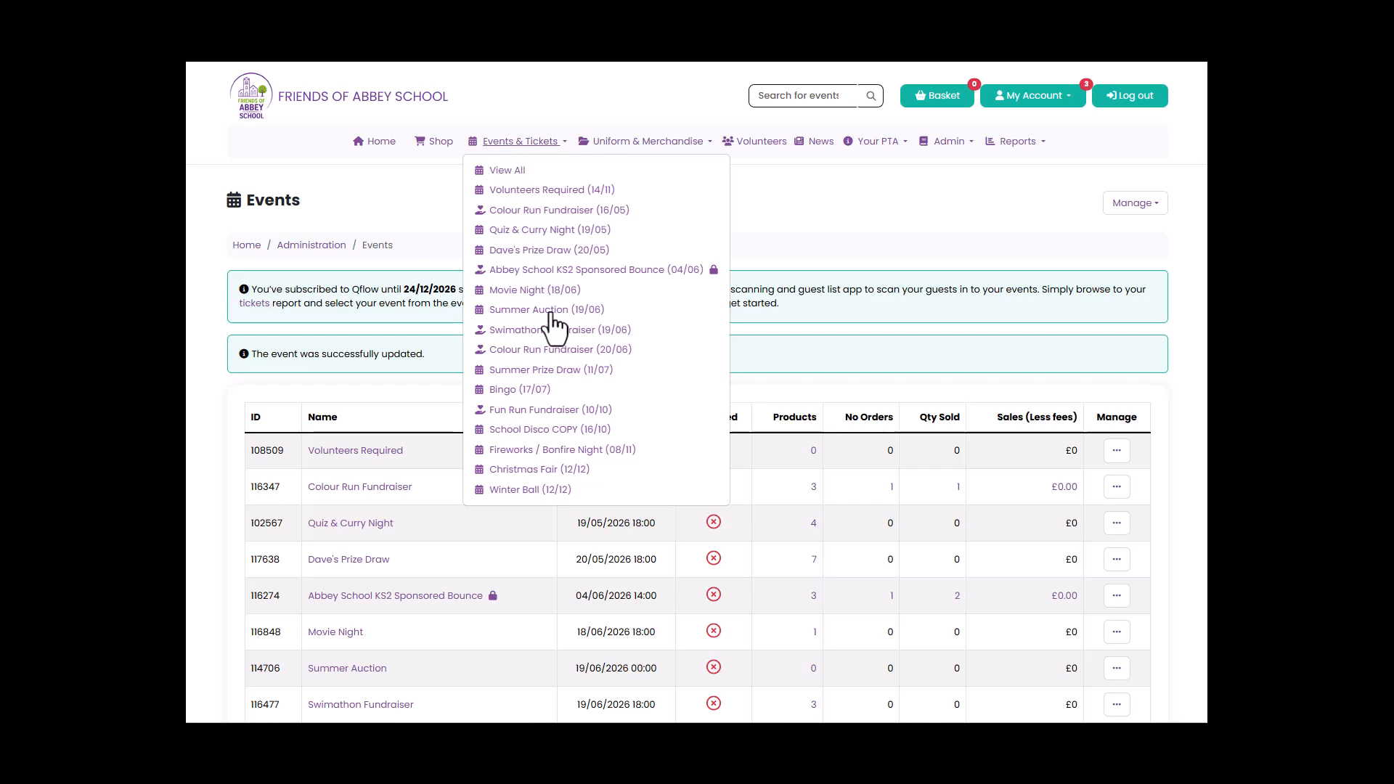
left_click(549, 350)
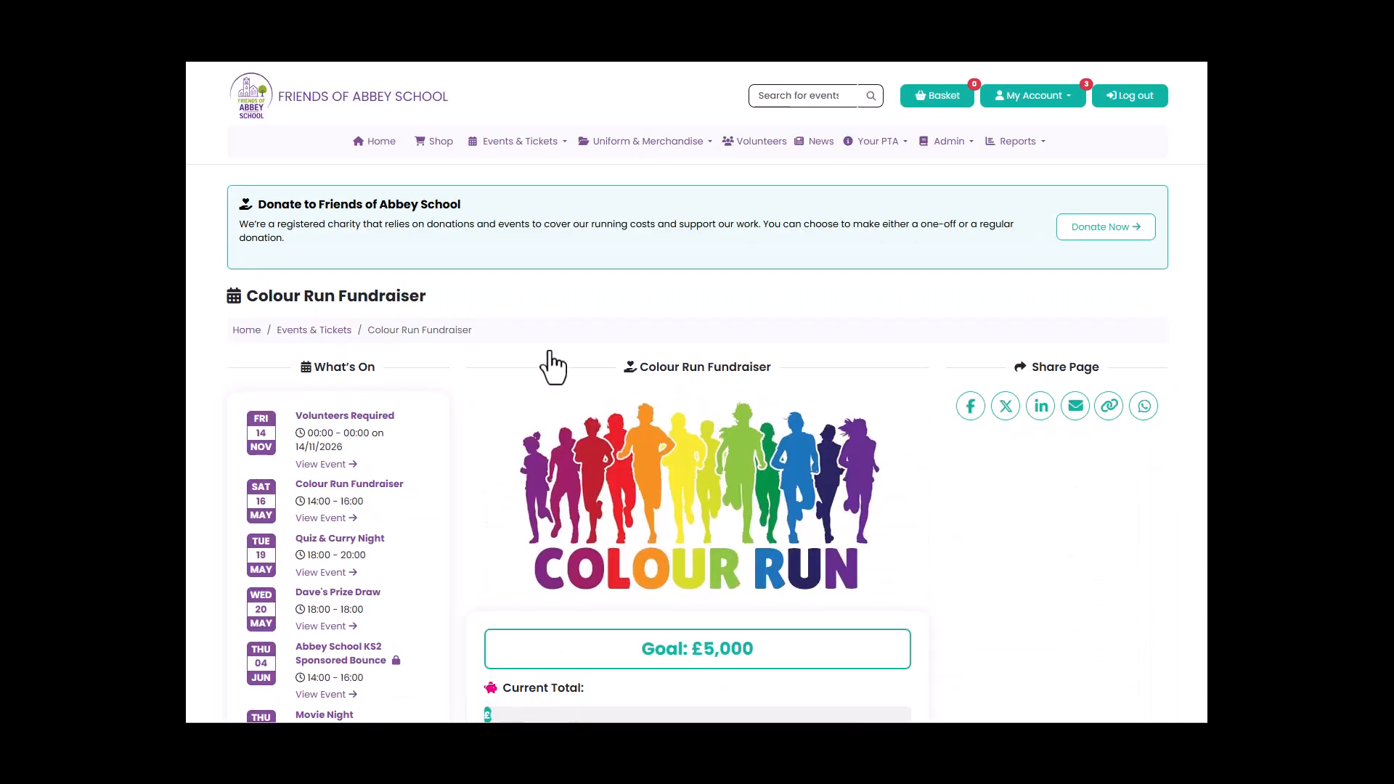
scroll(1060, 516, "down", 3)
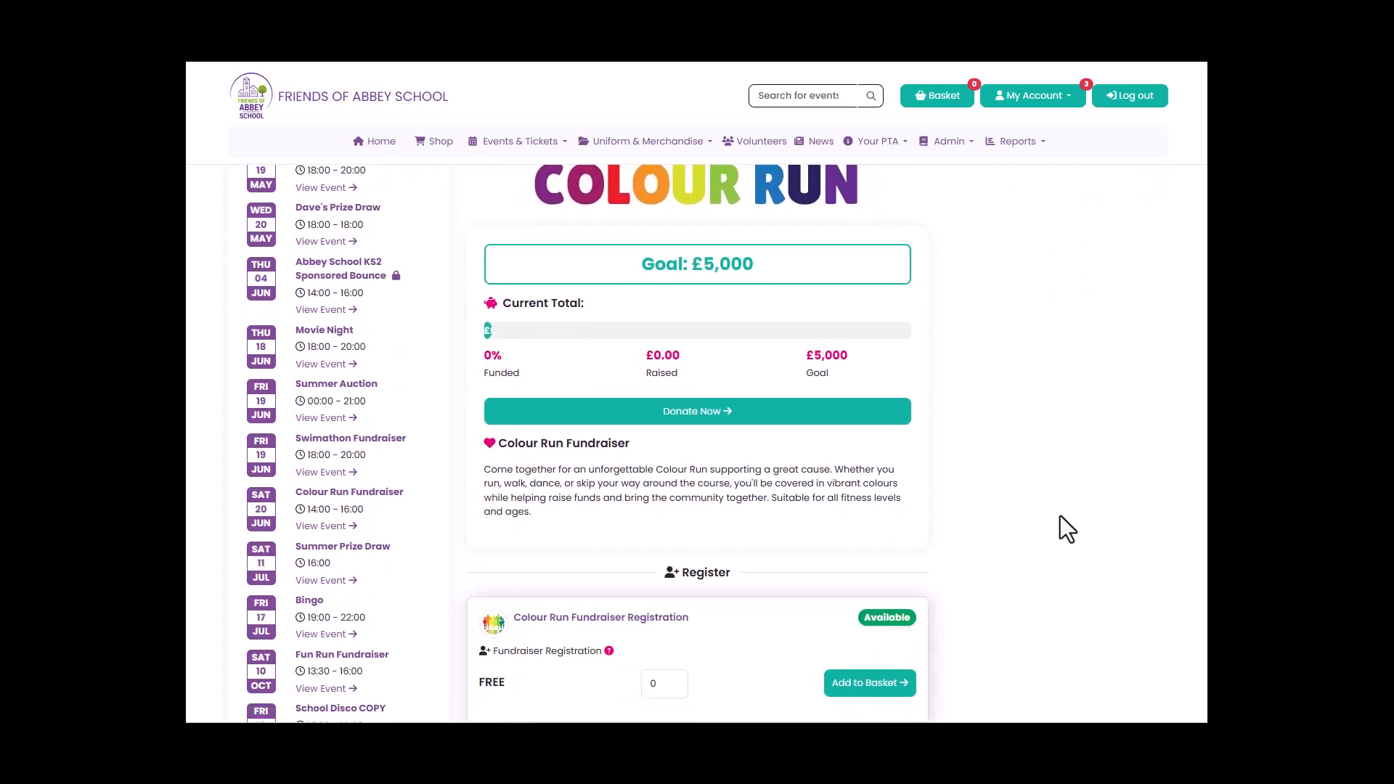
scroll(1060, 515, "up", 2)
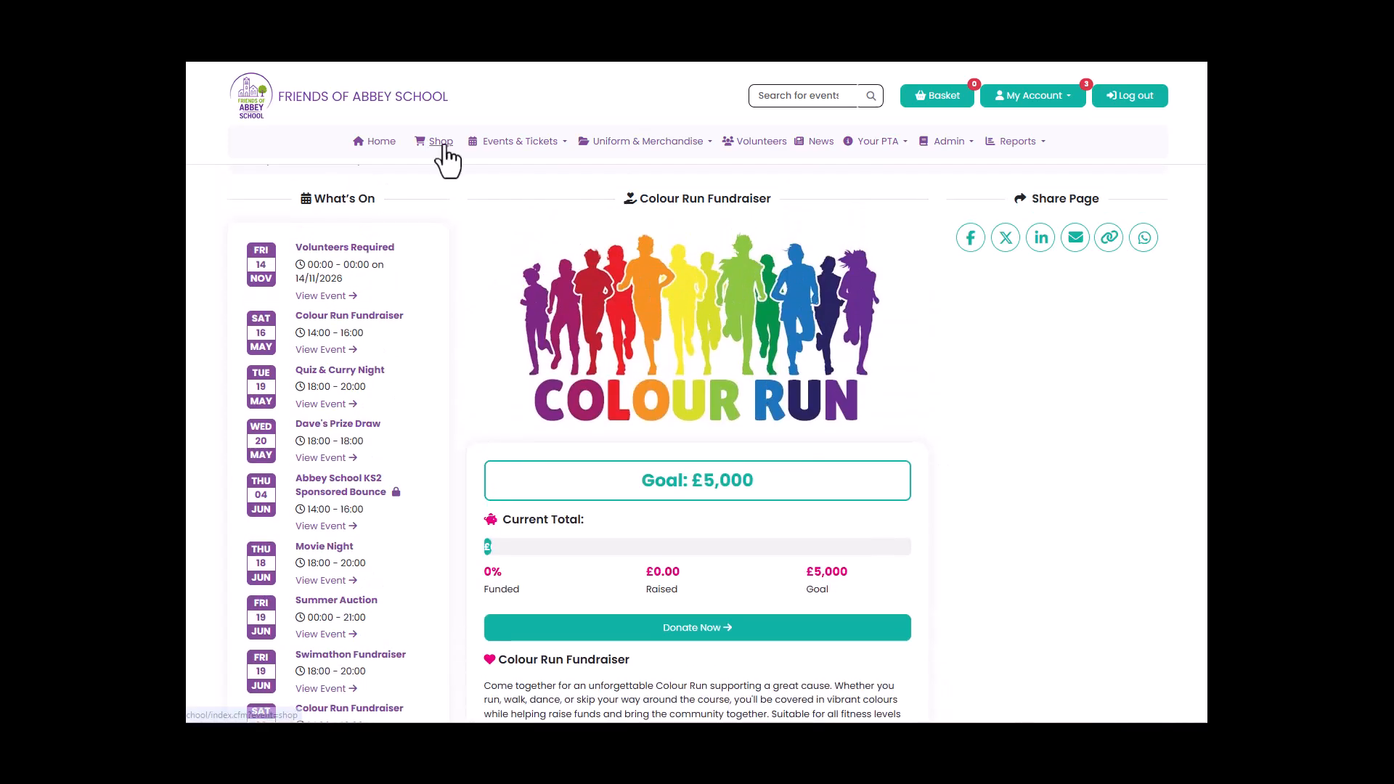
left_click(441, 141)
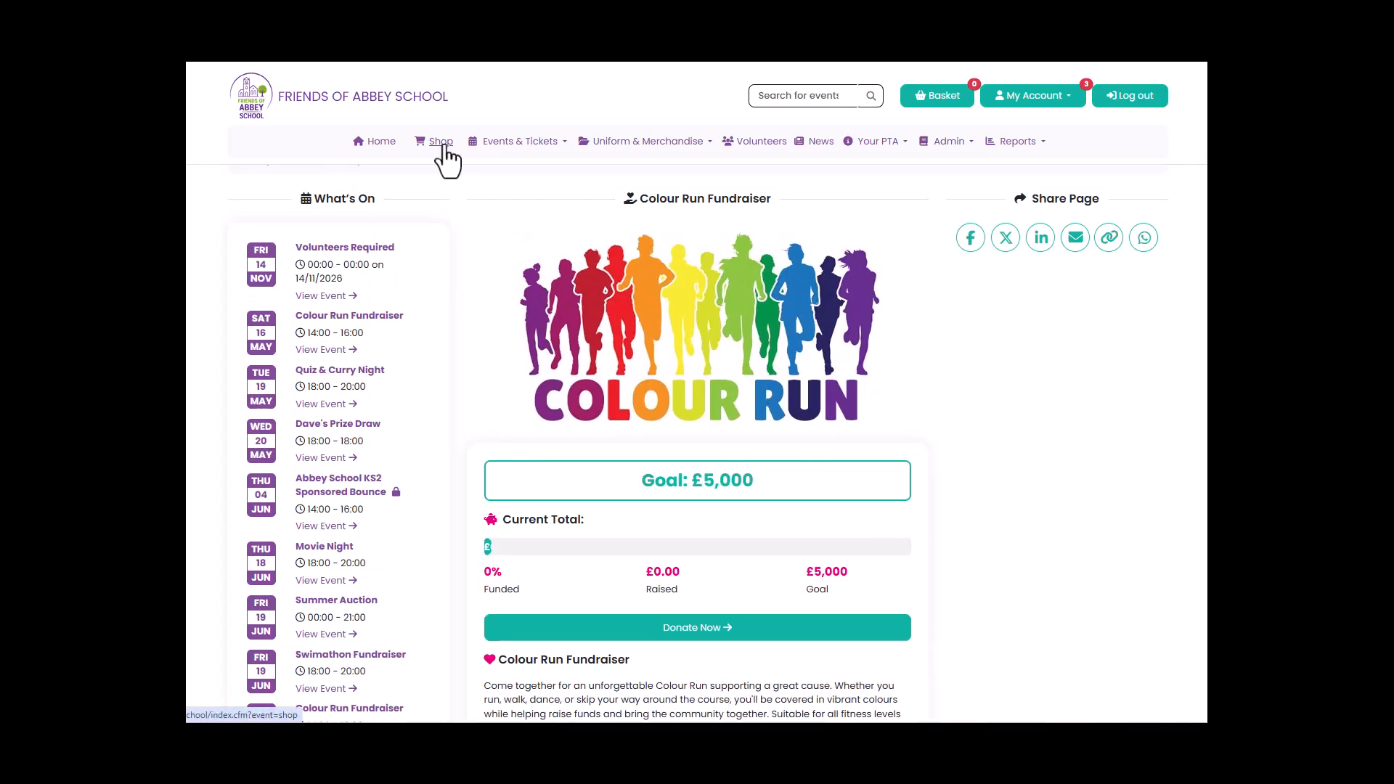
scroll(1050, 540, "down", 1)
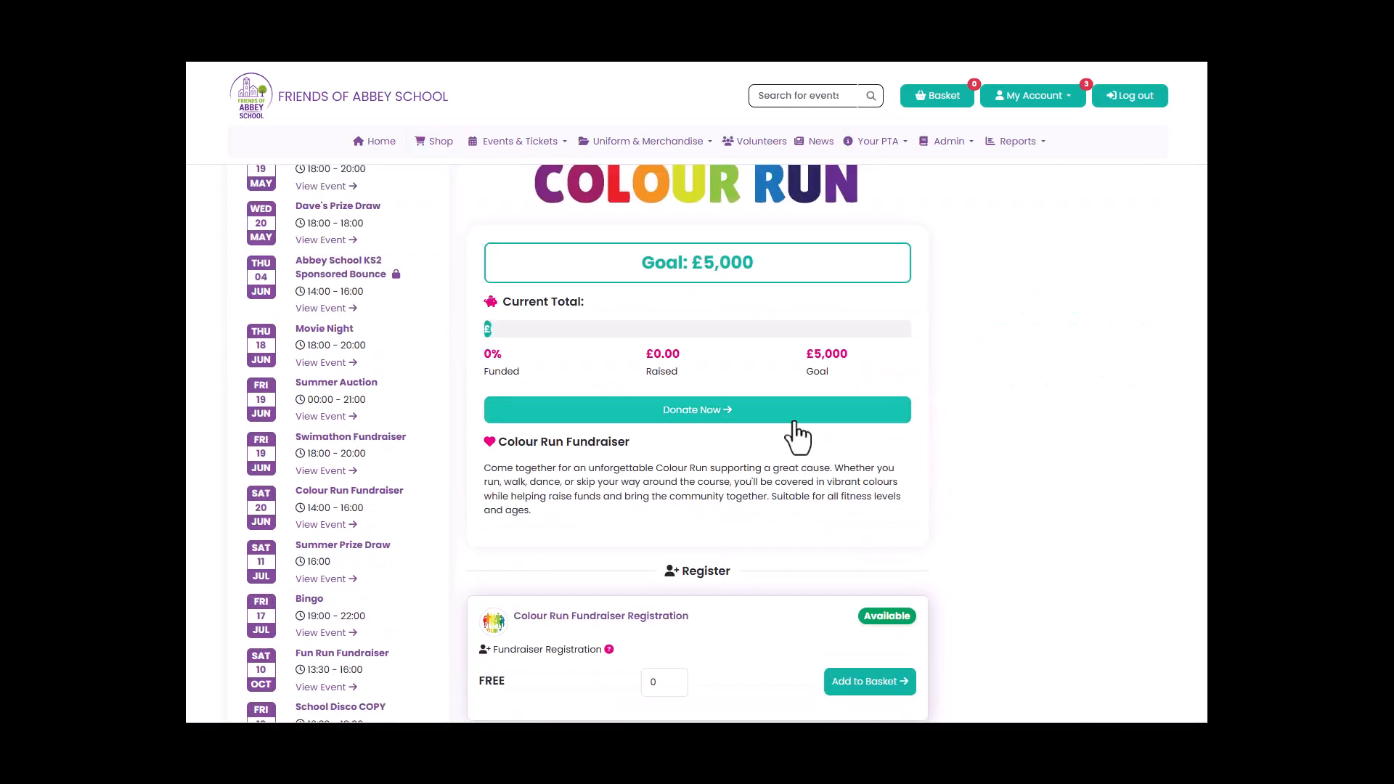
Add a £10.00 monthly donation to the Colour Run Fundraiser and check the availability of its registration product.
left_click(794, 419)
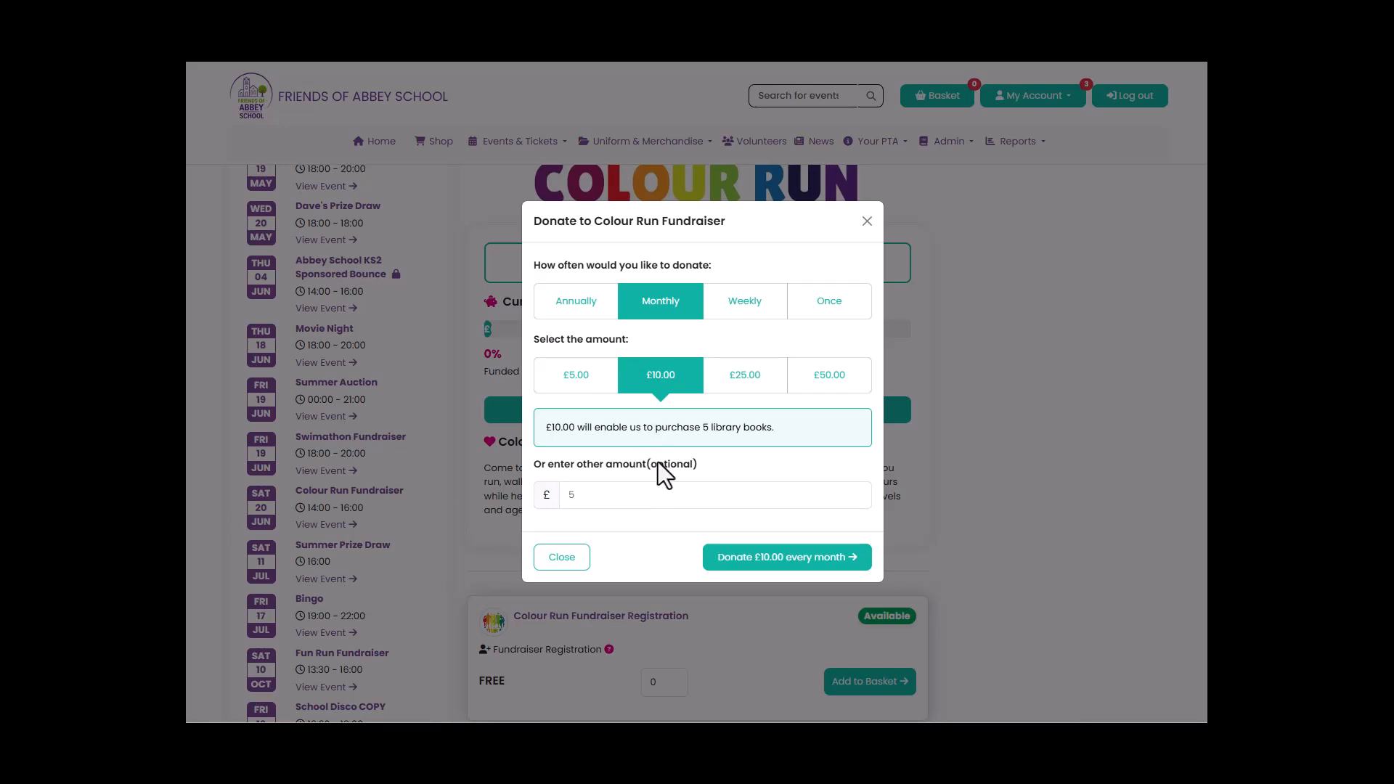
left_click(774, 559)
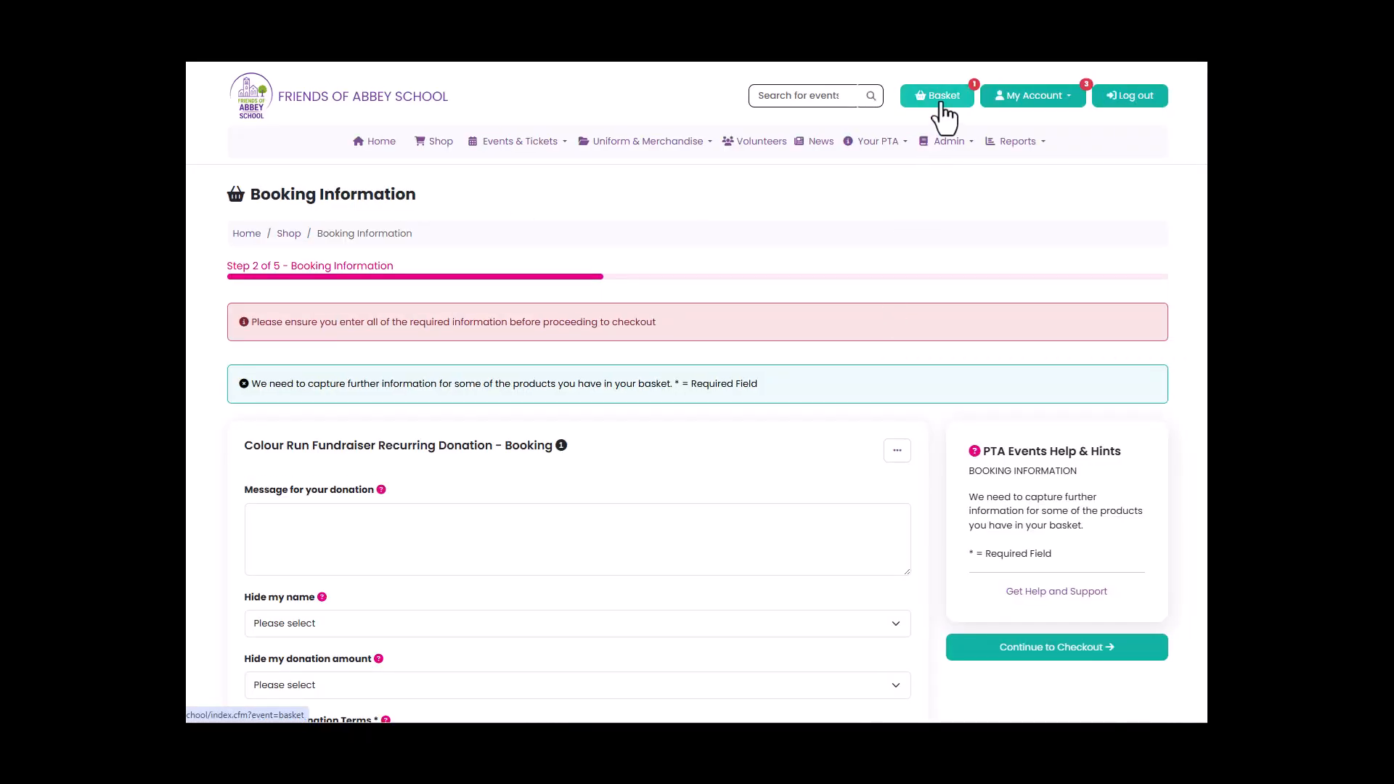
left_click(379, 139)
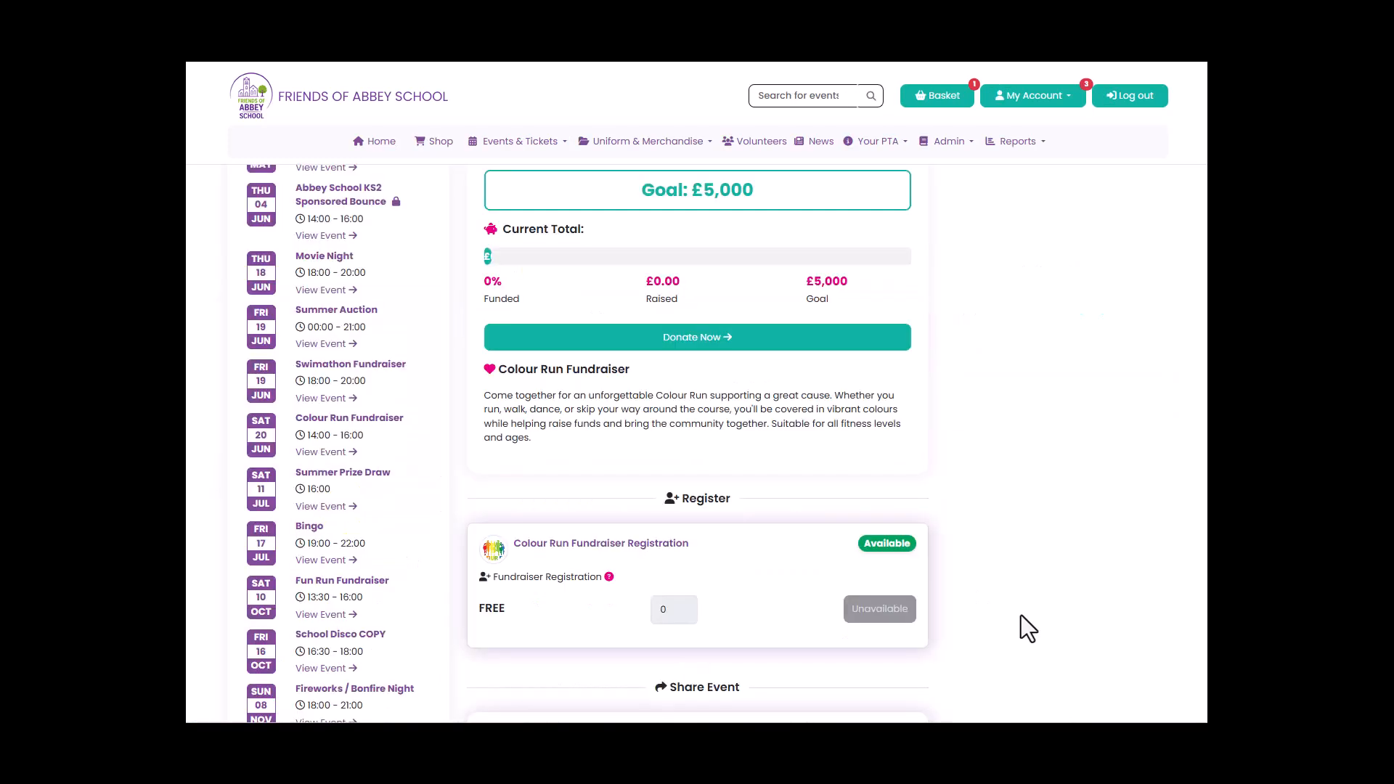
mouse_move(886, 612)
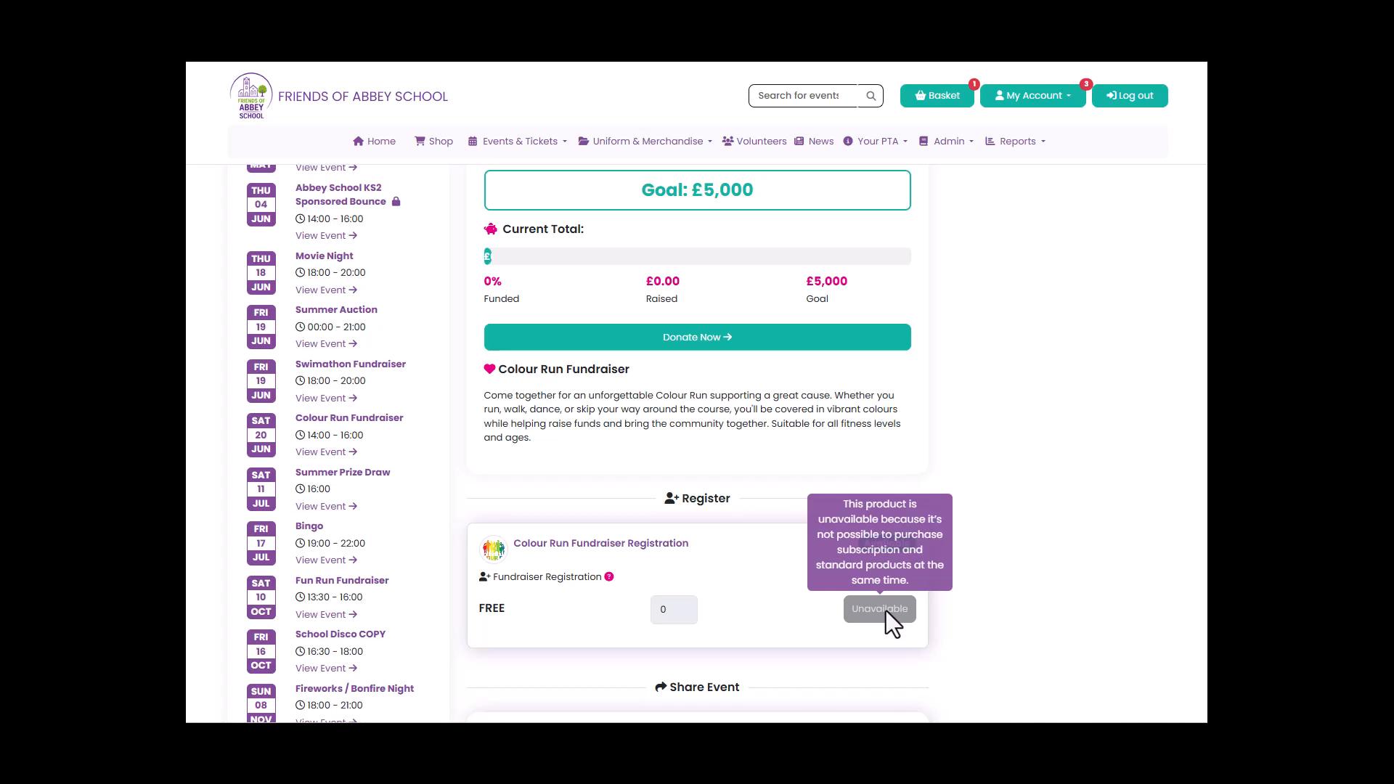
Proceed from the basket to checkout and look over the recurring donation's booking information form.
left_click(942, 103)
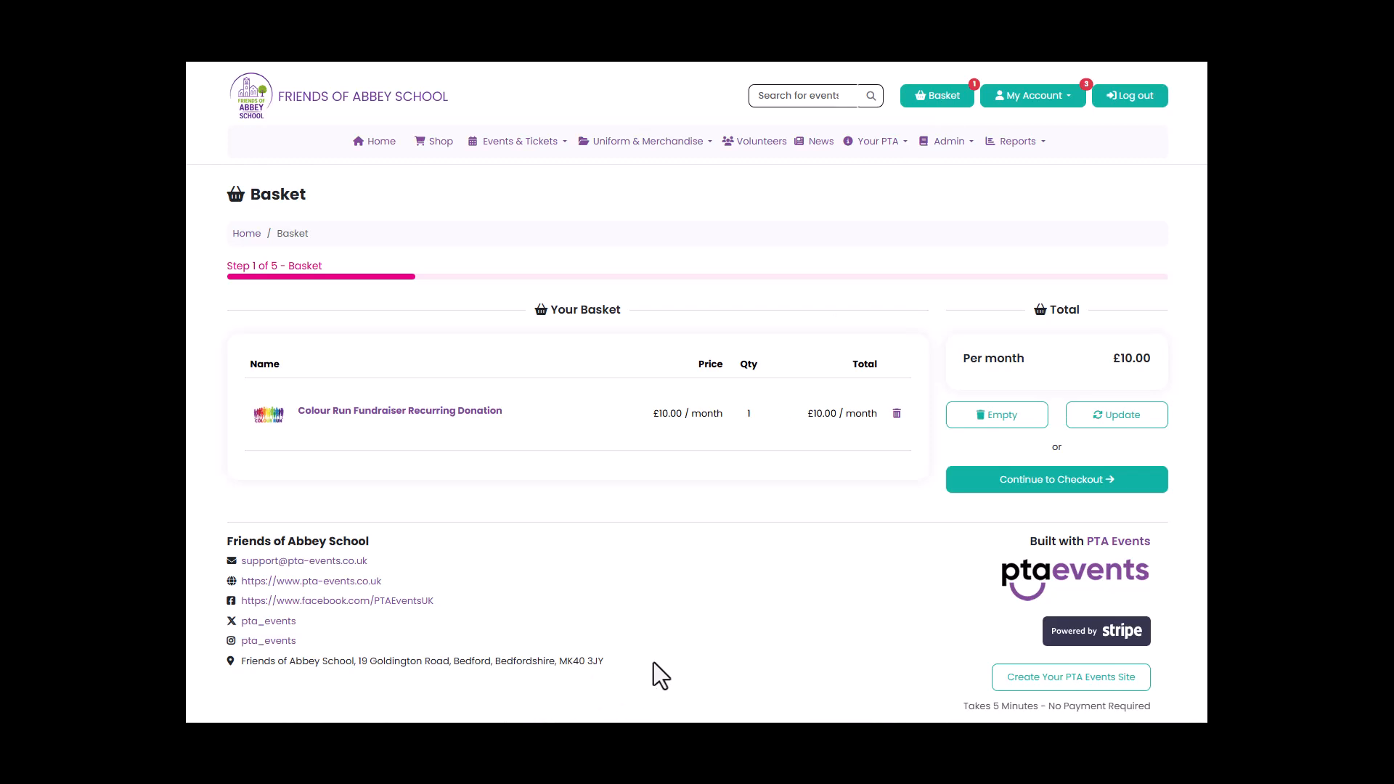
left_click(1047, 483)
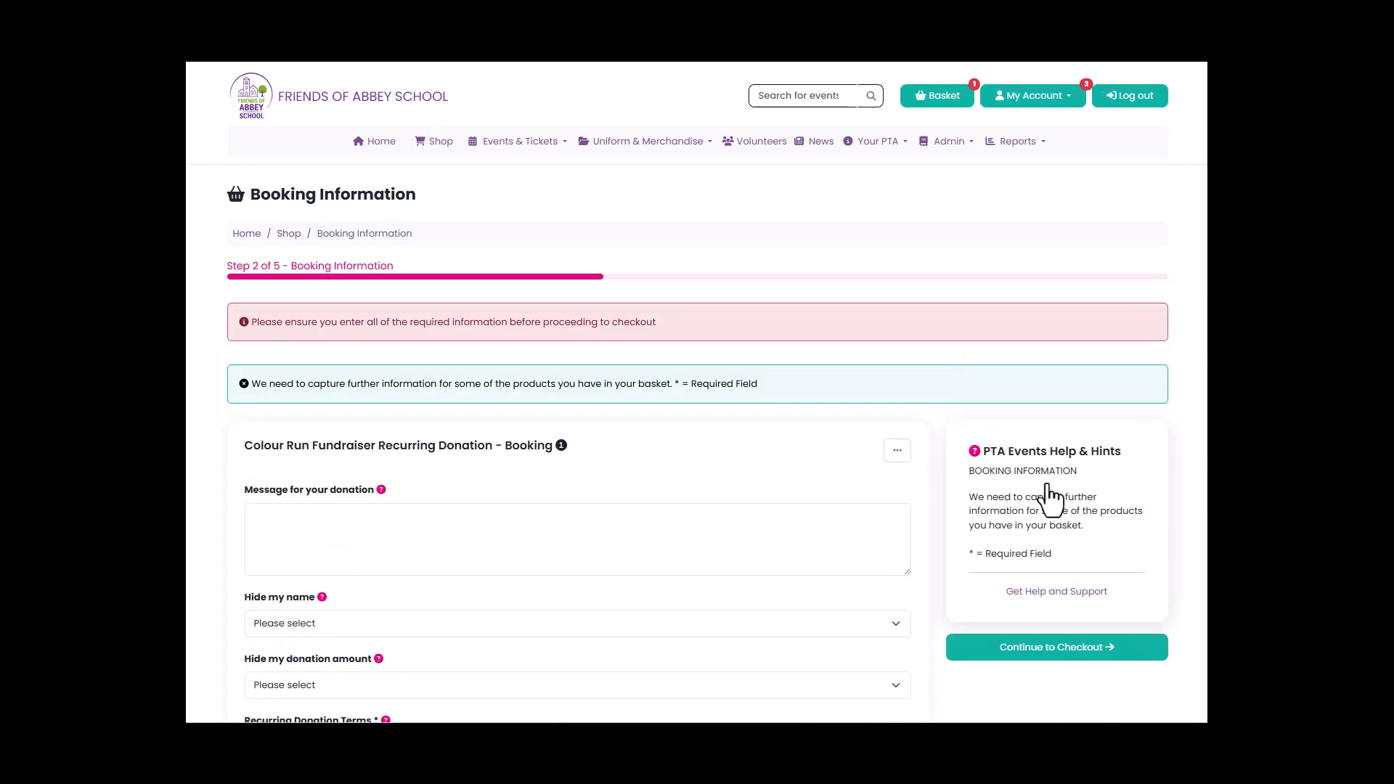
scroll(724, 611, "down", 4)
scroll(725, 611, "down", 1)
scroll(564, 487, "up", 3)
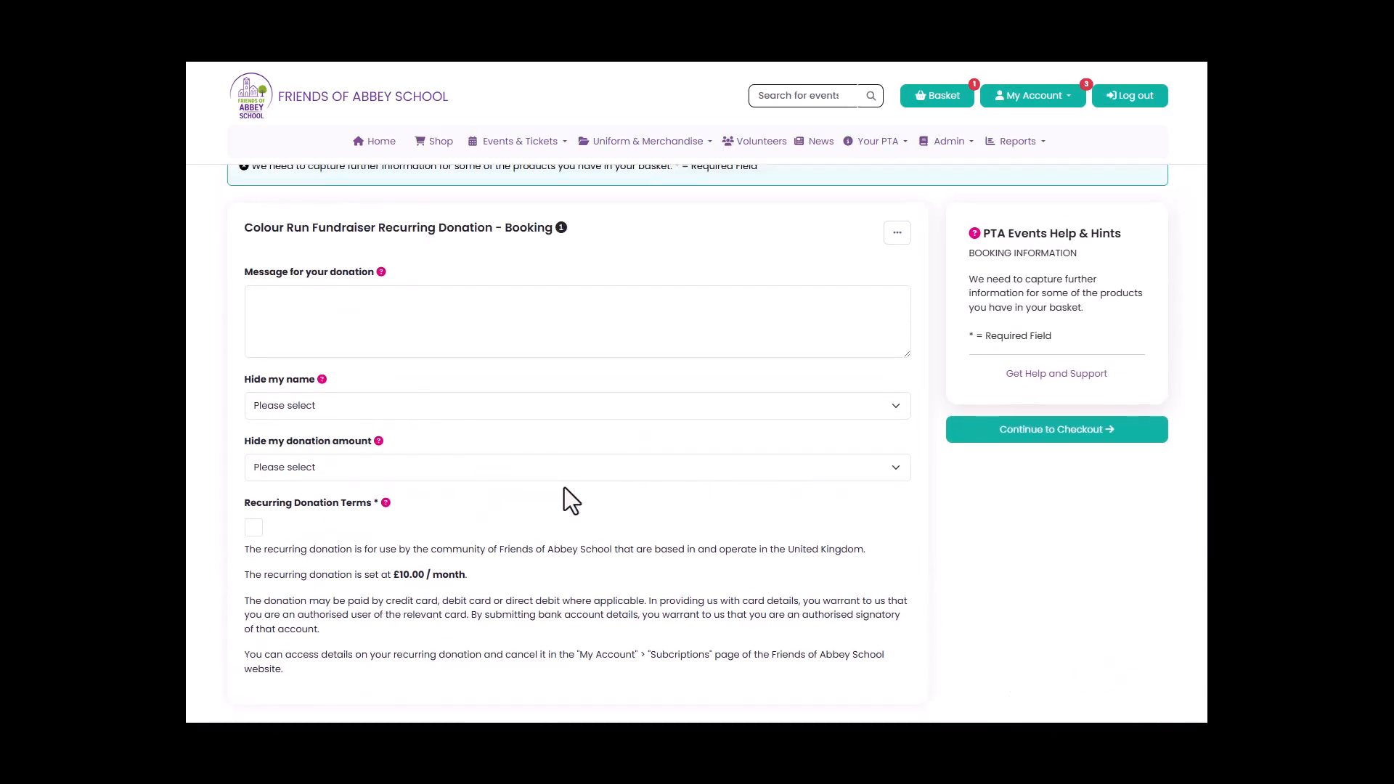
Enter the donation message "Hope you have an amazing time!" followed by a runner emoji and a red heart emoji.
left_click(530, 310)
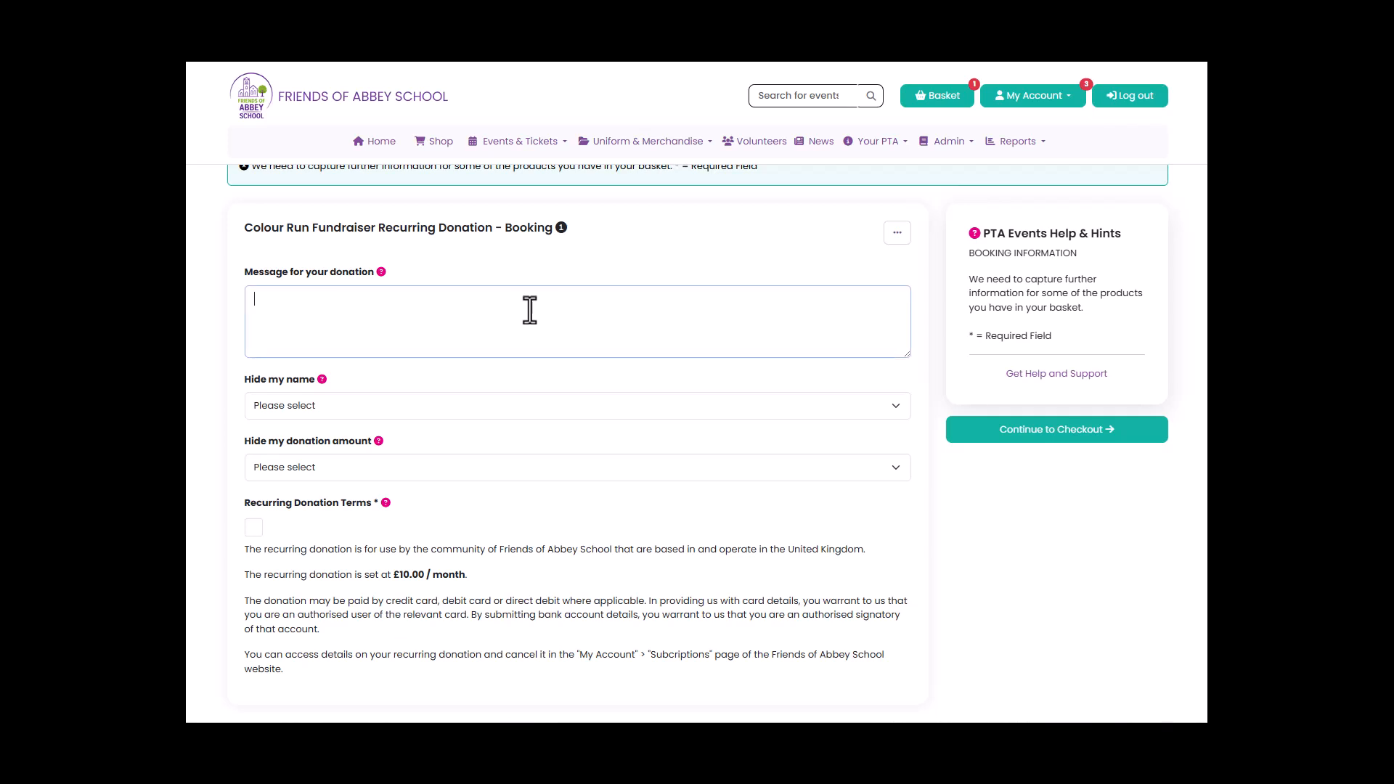
type("Hope you have an amazing time!")
right_click(465, 301)
left_click(504, 320)
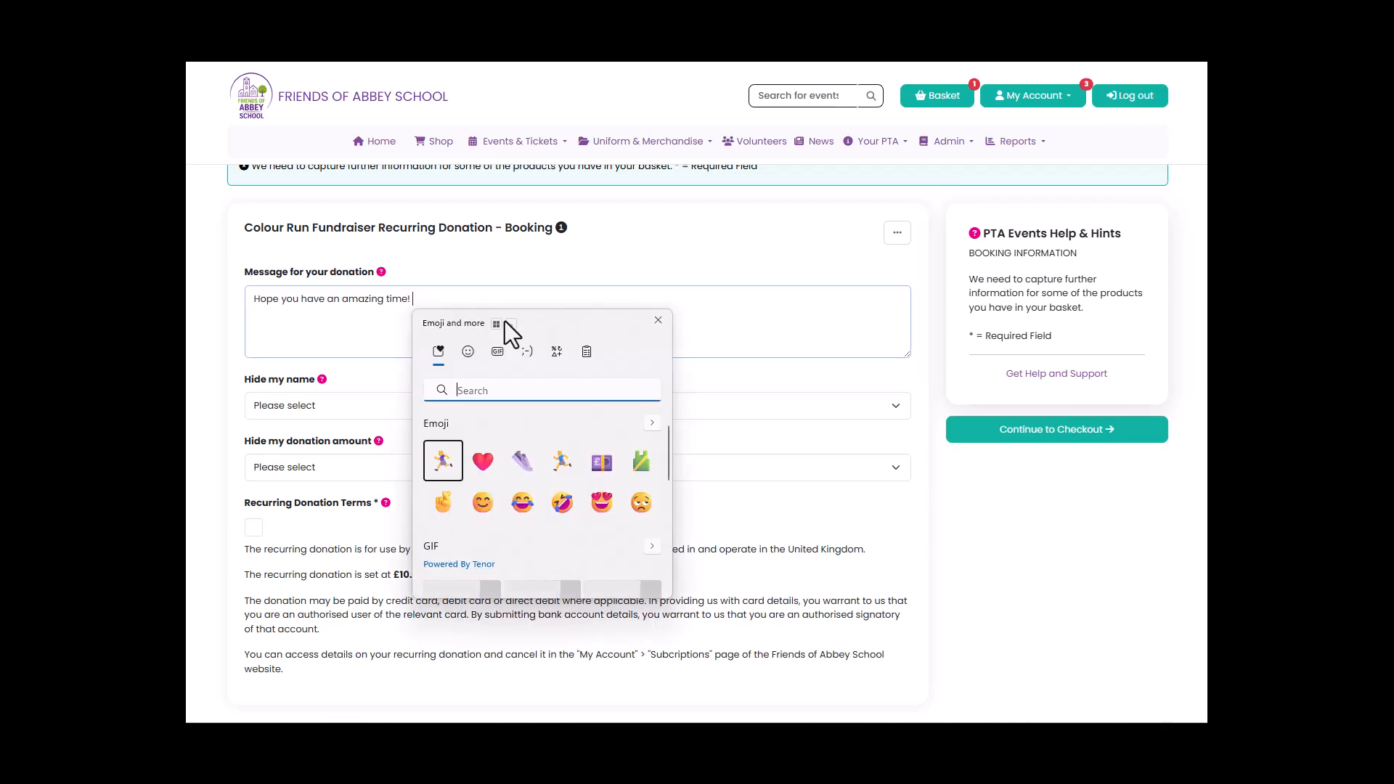
left_click(448, 456)
left_click(482, 460)
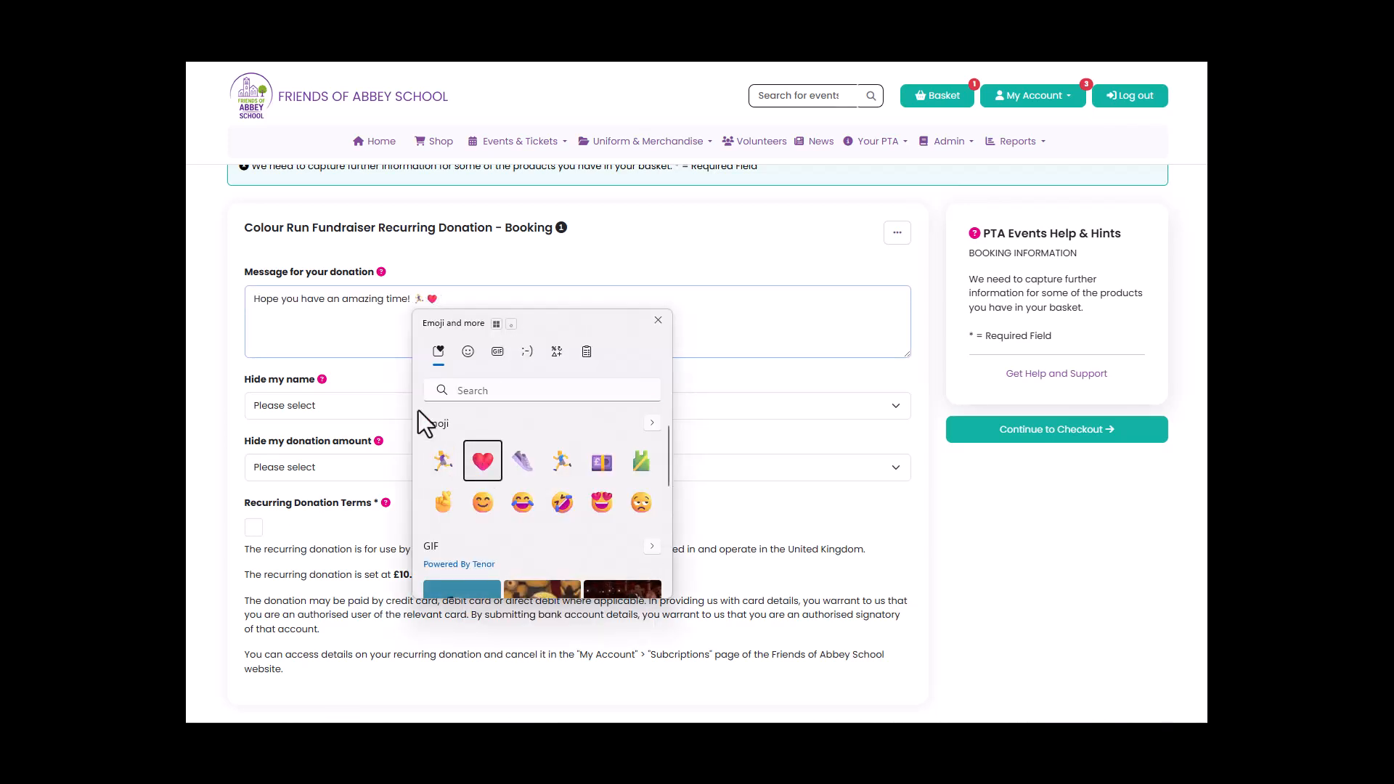
left_click(395, 329)
Choose No for hiding the name and donation amount, accept the recurring donation terms, and continue to checkout.
left_click(364, 408)
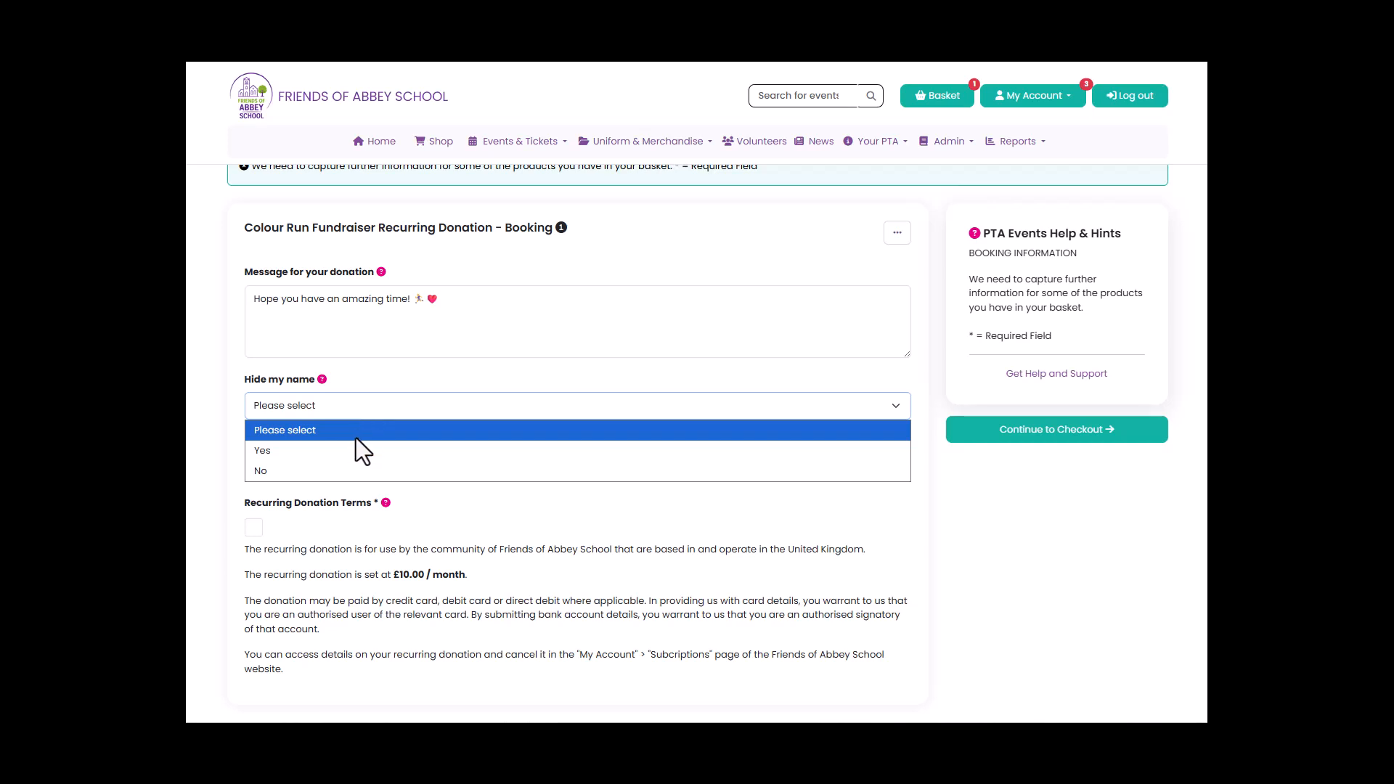
left_click(350, 468)
left_click(350, 468)
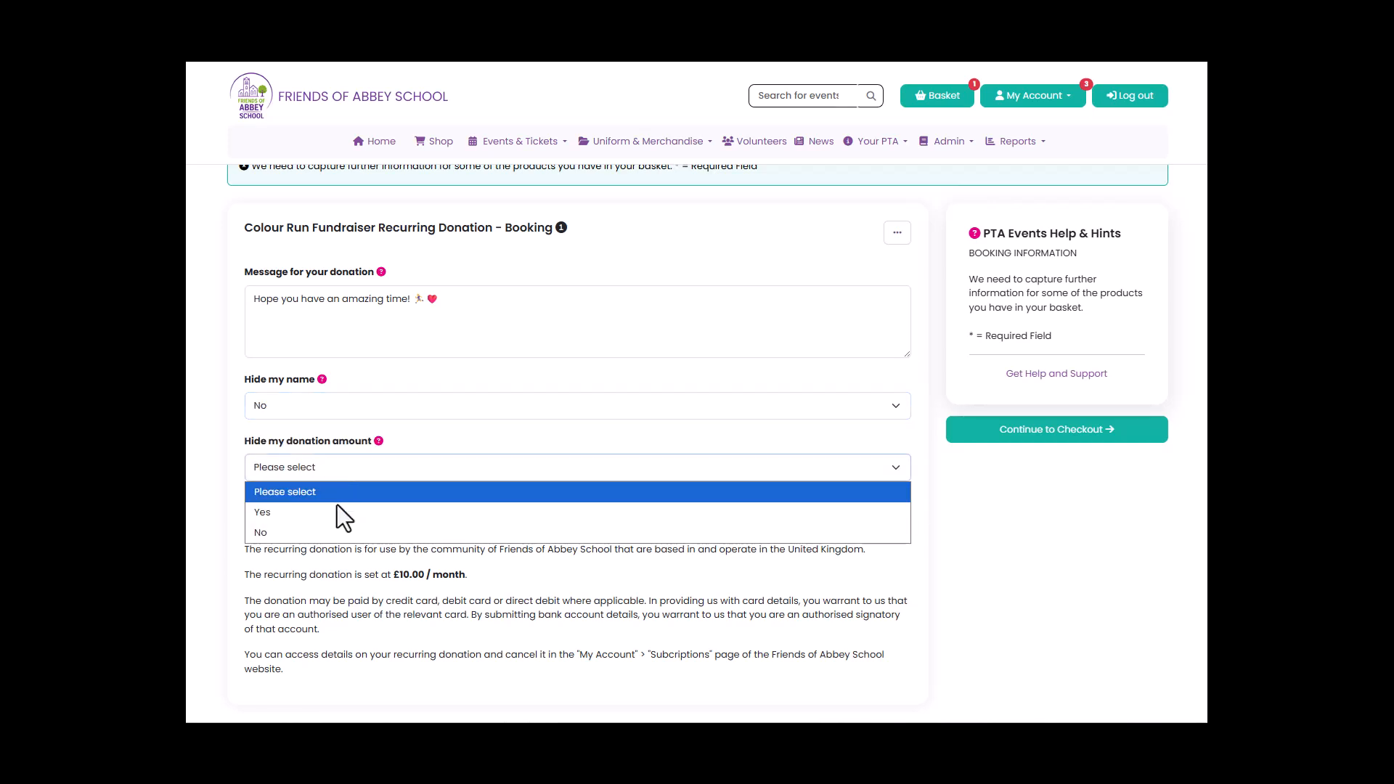
left_click(325, 533)
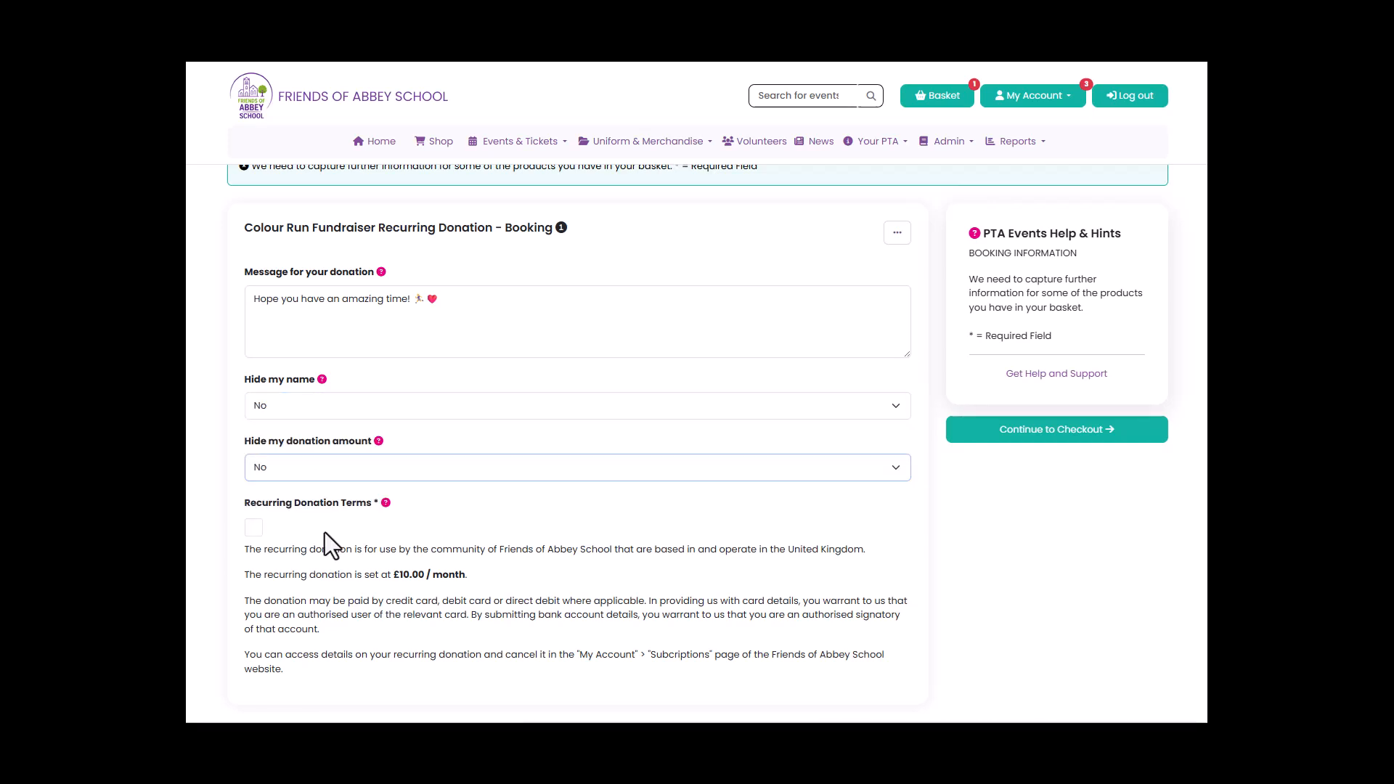
left_click(255, 530)
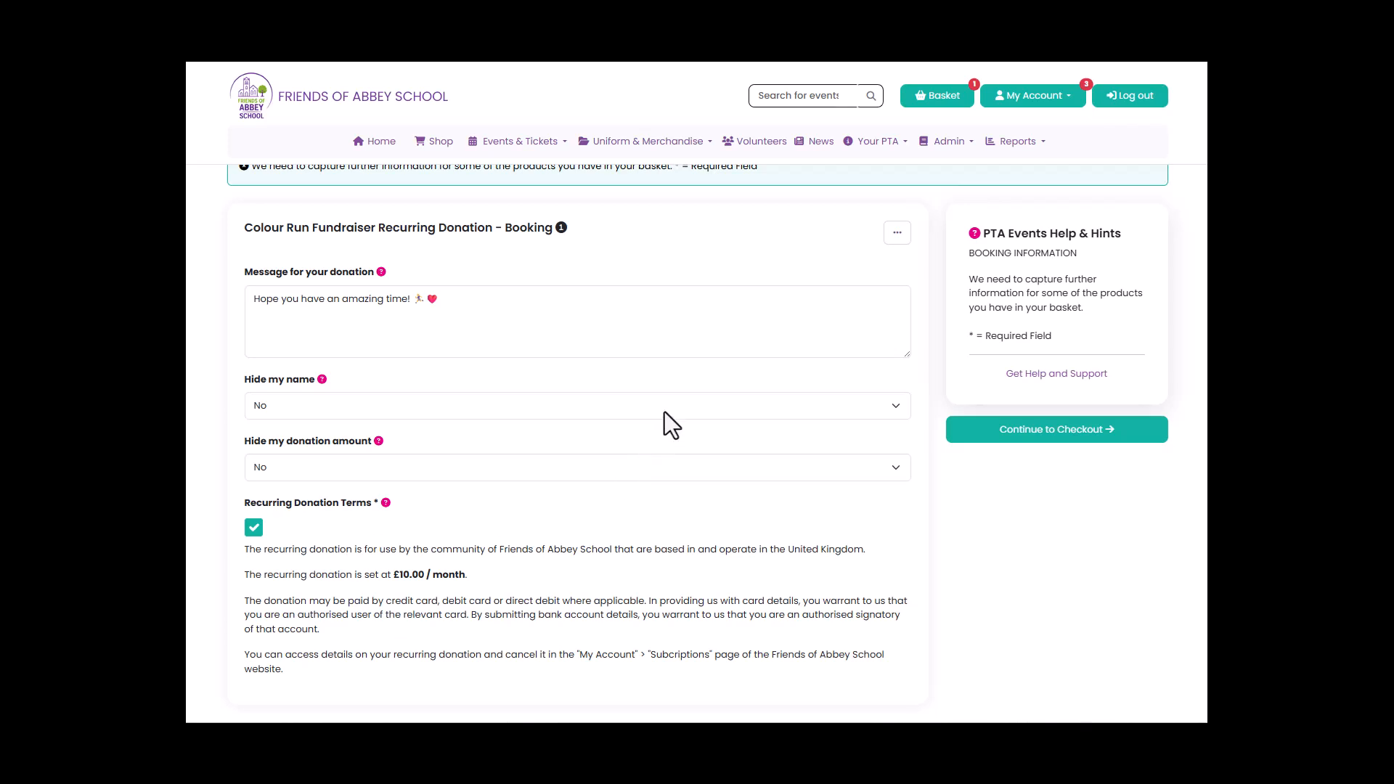
left_click(1067, 436)
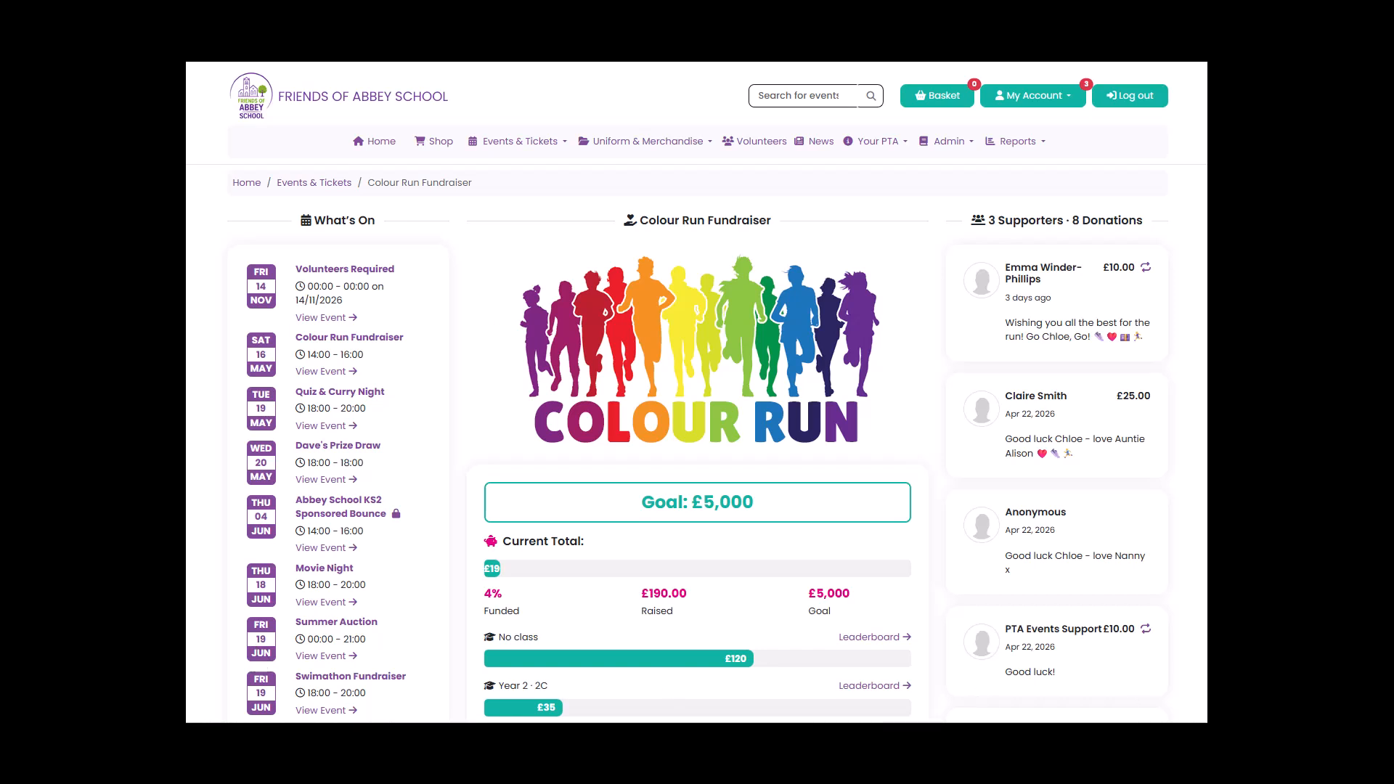
Review the fundraiser page's totals and supporter messages, and view the leaderboard for class 2C before closing it.
scroll(697, 443, "down", 5)
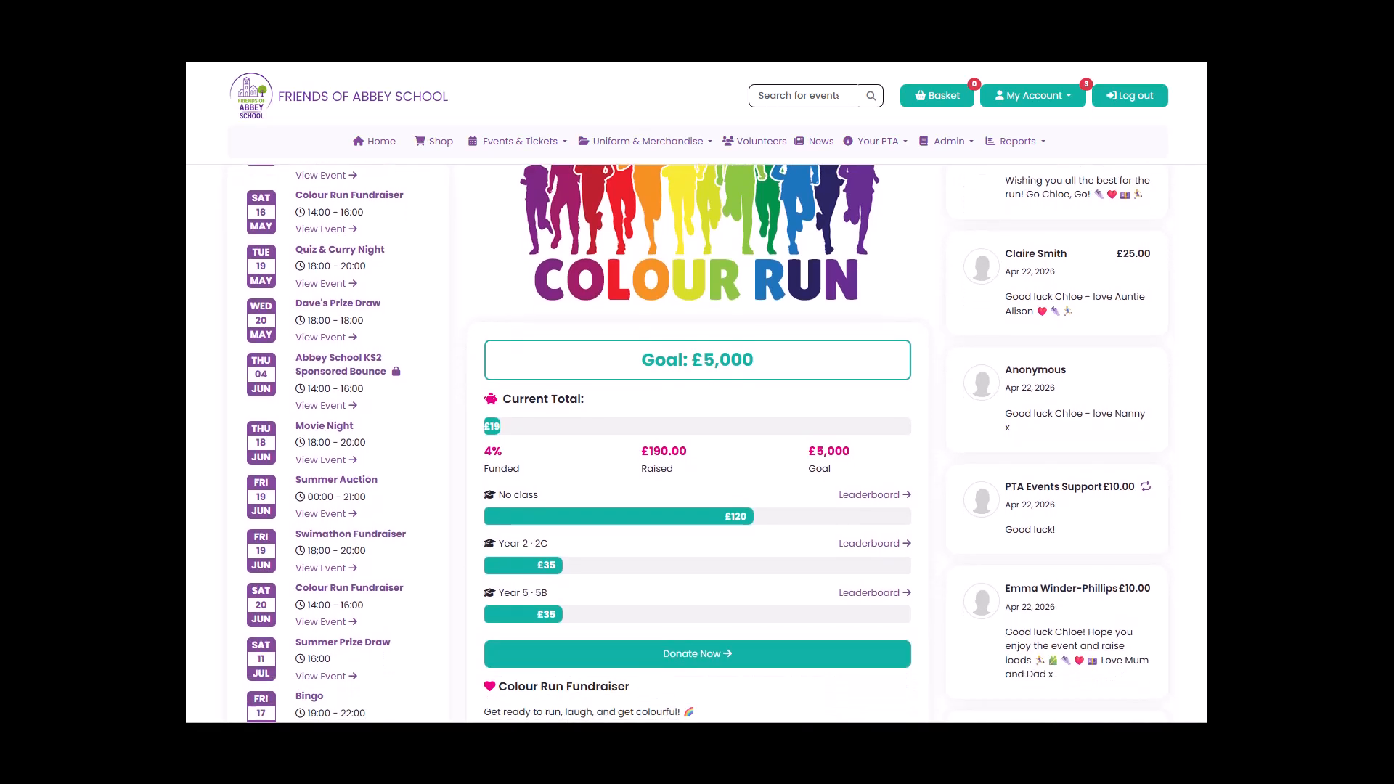
scroll(697, 443, "down", 3)
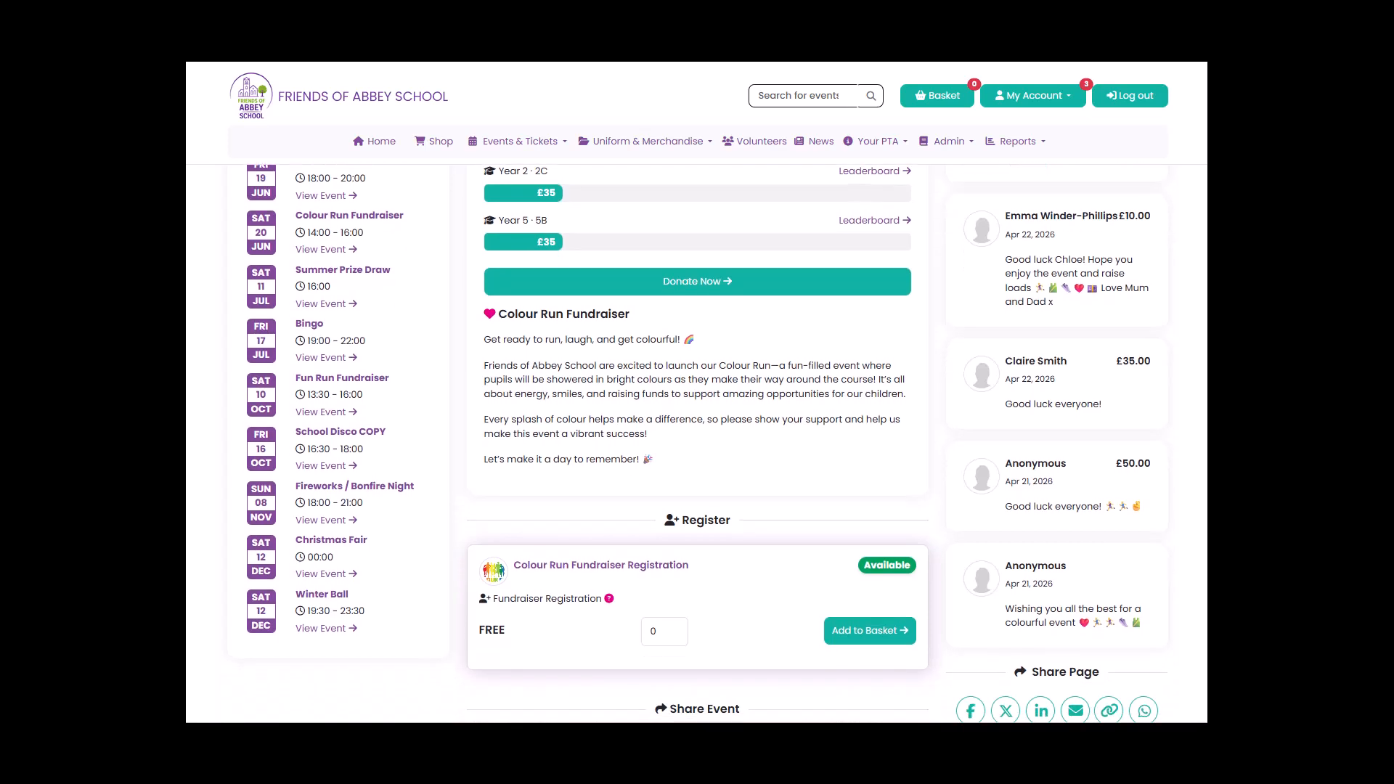
scroll(697, 443, "up", 4)
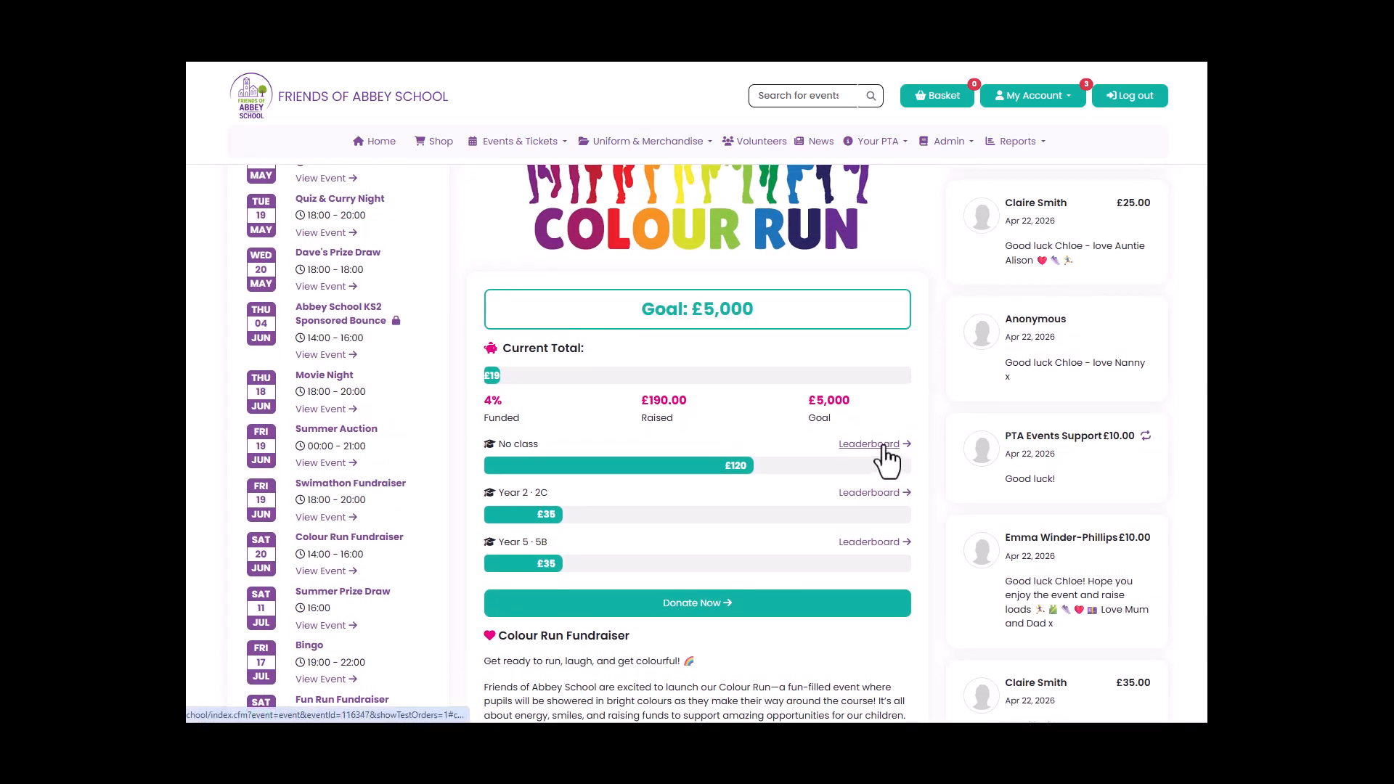
left_click(887, 488)
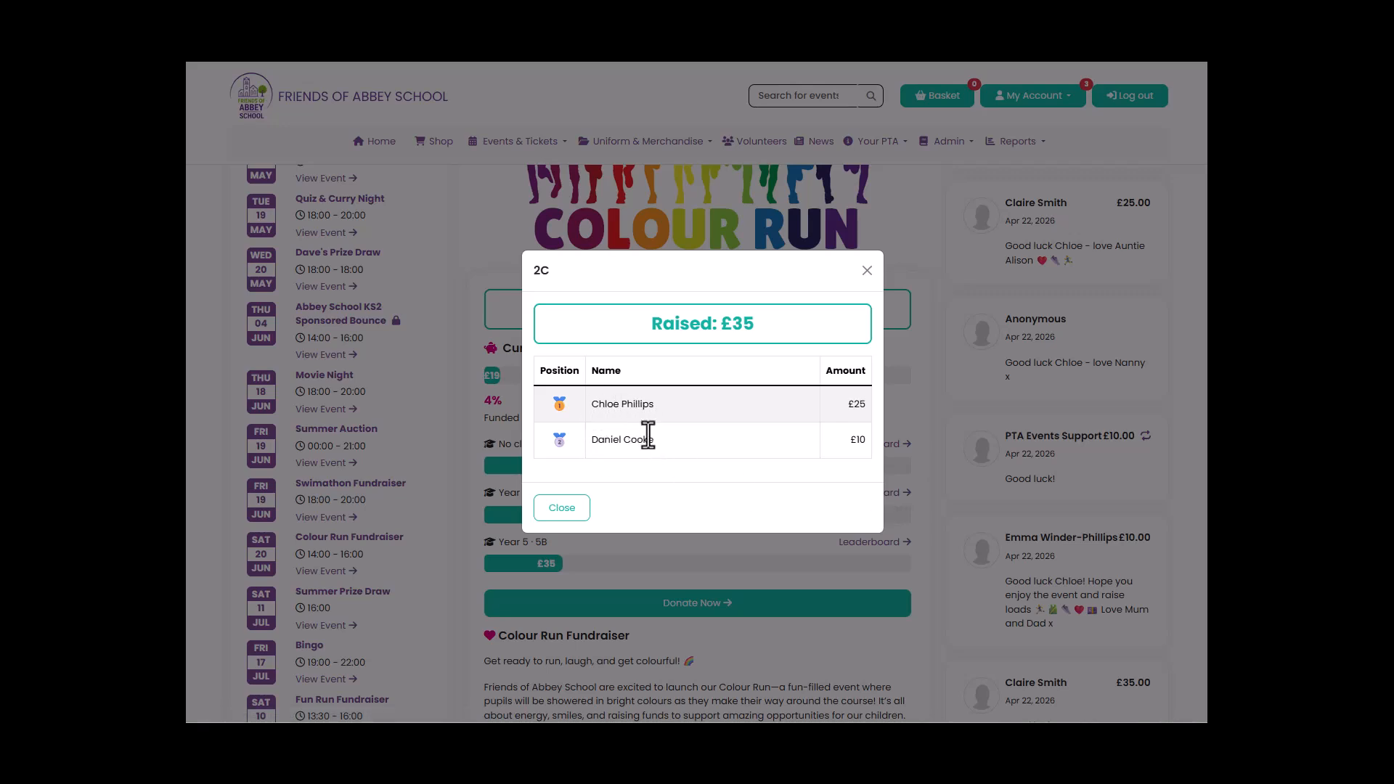
left_click(581, 509)
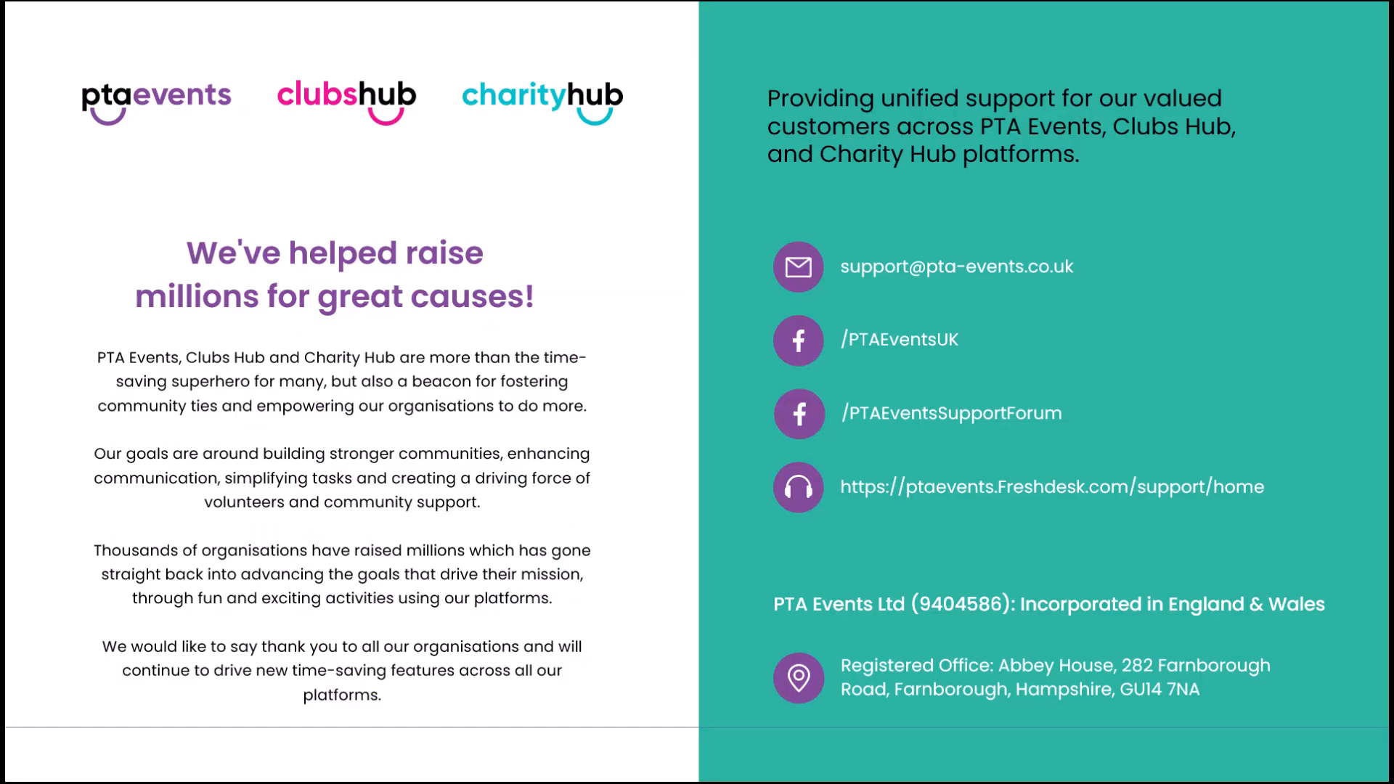